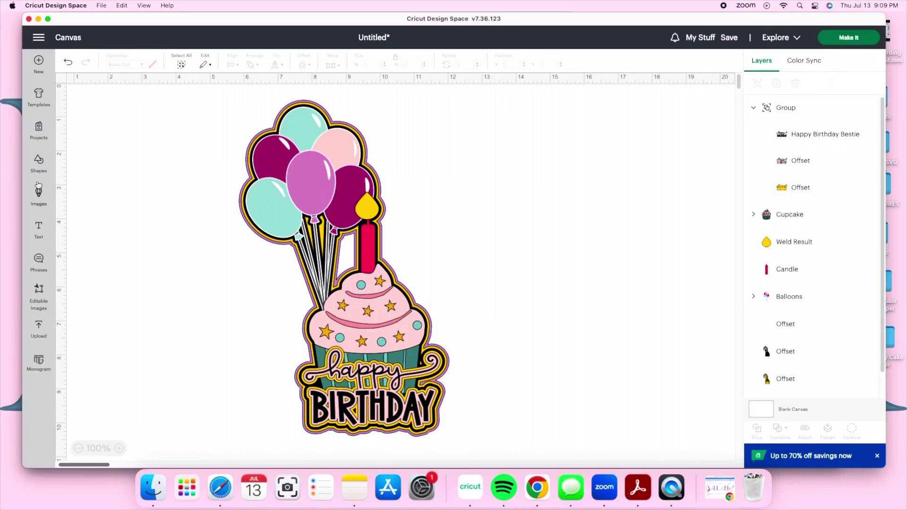
# Step: Add a red circle beside the topper and duplicate it as a black circle
pyautogui.click(39, 164)
pyautogui.click(89, 226)
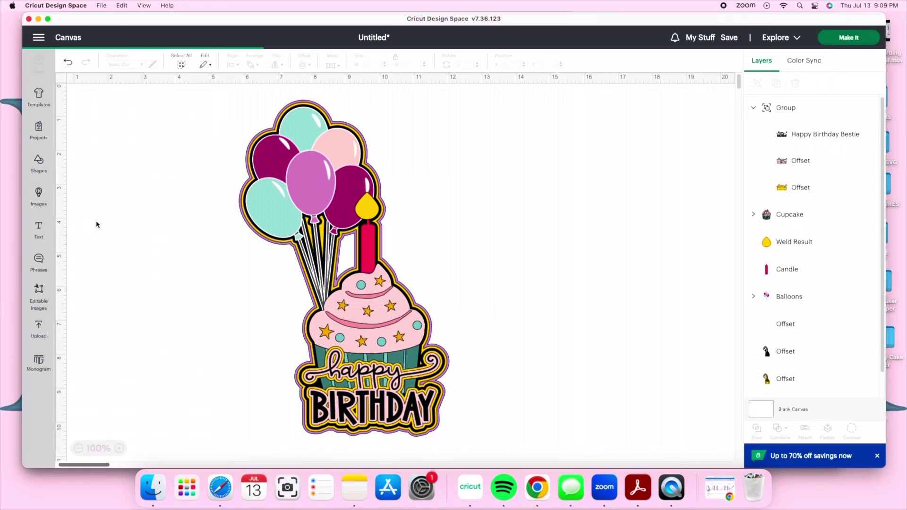
pyautogui.moveTo(123, 145); pyautogui.dragTo(571, 230)
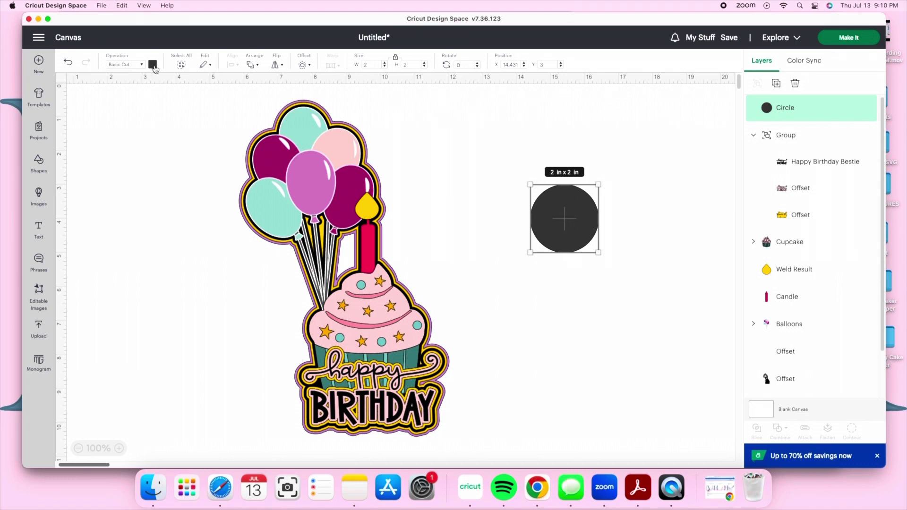
pyautogui.click(153, 65)
pyautogui.click(187, 116)
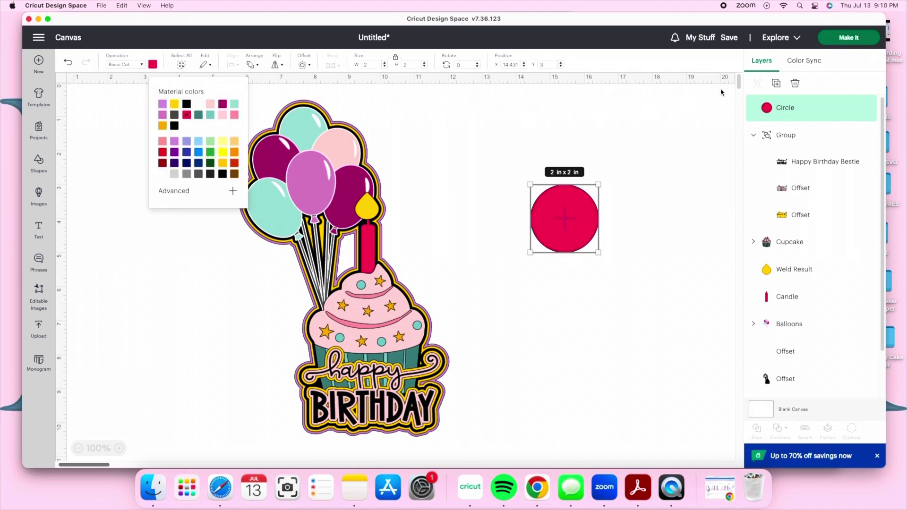
pyautogui.click(776, 83)
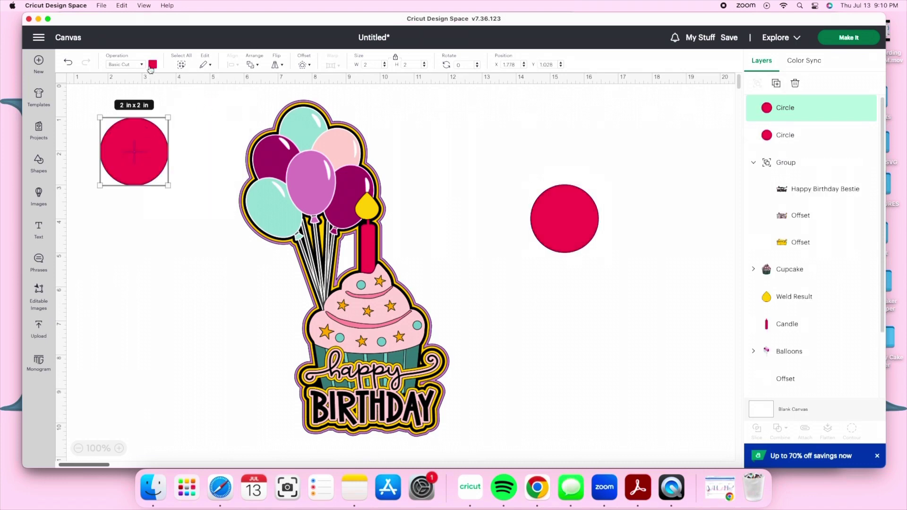
pyautogui.click(151, 66)
pyautogui.click(174, 126)
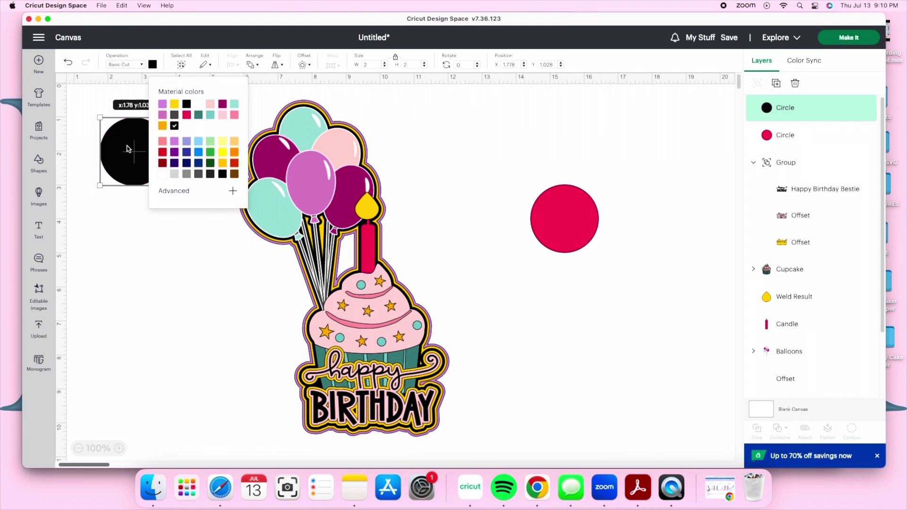
pyautogui.moveTo(127, 150); pyautogui.dragTo(457, 159)
# Step: Set the red circle's height to 0.33 in and the black circle's to 0.55 in
pyautogui.press('Tab')
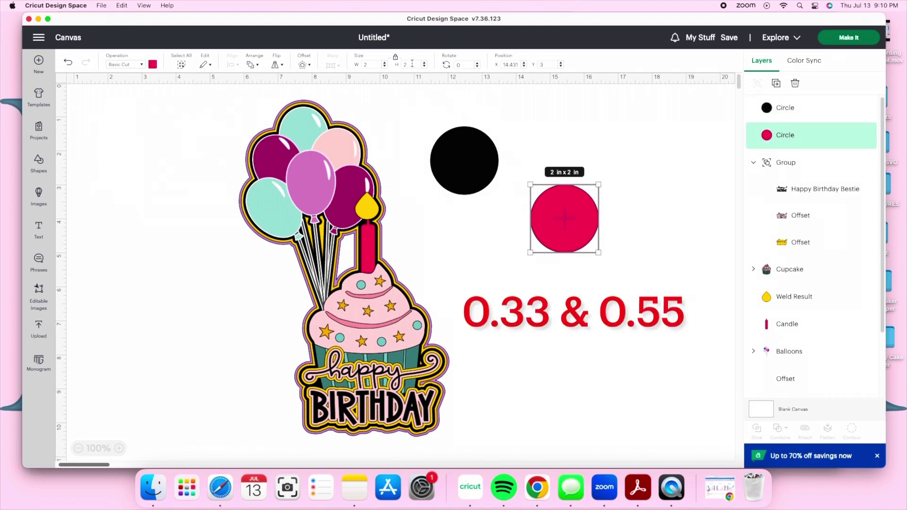
pyautogui.write('0.33')
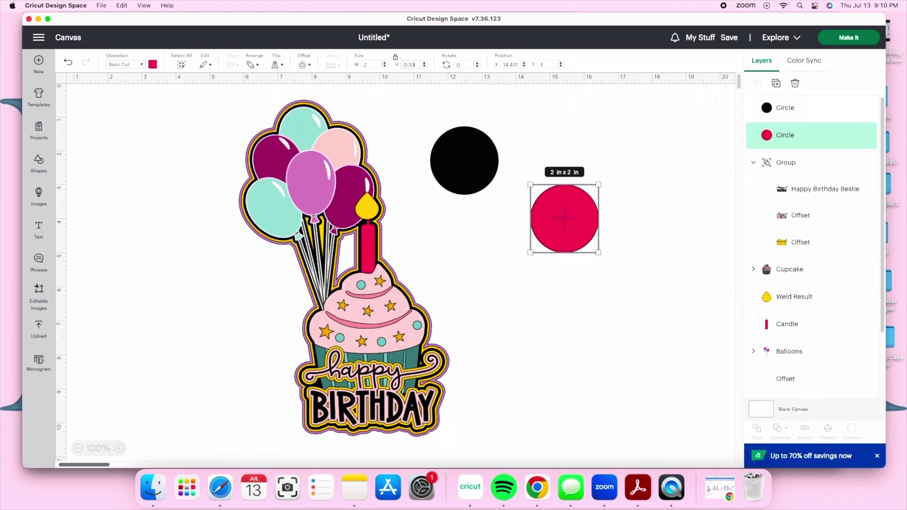
pyautogui.press('Return')
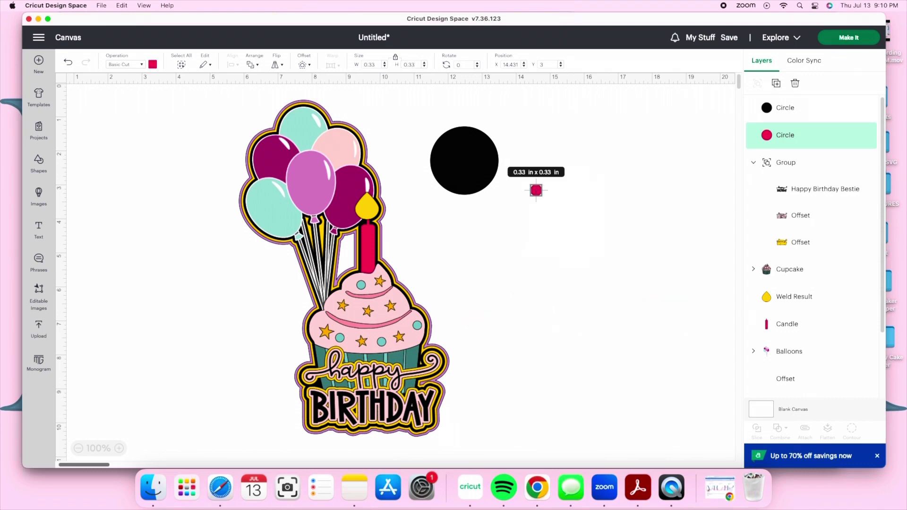
pyautogui.click(481, 166)
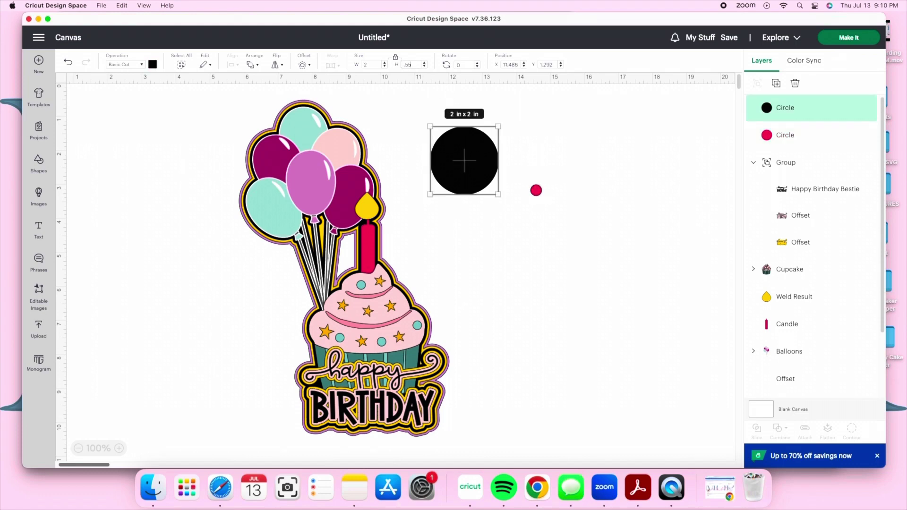
pyautogui.press('Return')
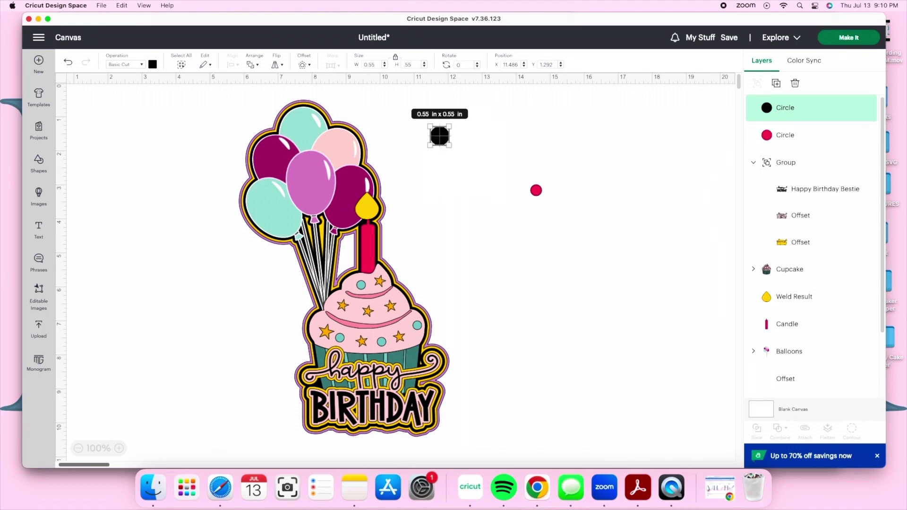
# Step: Move the black circle next to the red one and bring the red circle to the front
pyautogui.click(475, 141)
pyautogui.moveTo(452, 138); pyautogui.dragTo(511, 179)
pyautogui.click(538, 192)
pyautogui.rightClick(539, 192)
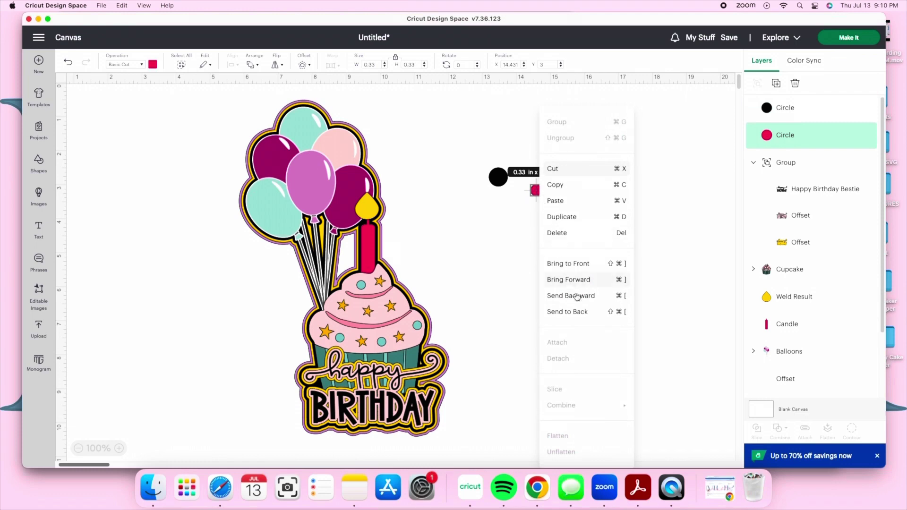
pyautogui.click(577, 263)
# Step: Centre-align both circles and drag the stacked pair onto the candle flame
pyautogui.click(518, 248)
pyautogui.moveTo(567, 235); pyautogui.dragTo(485, 167)
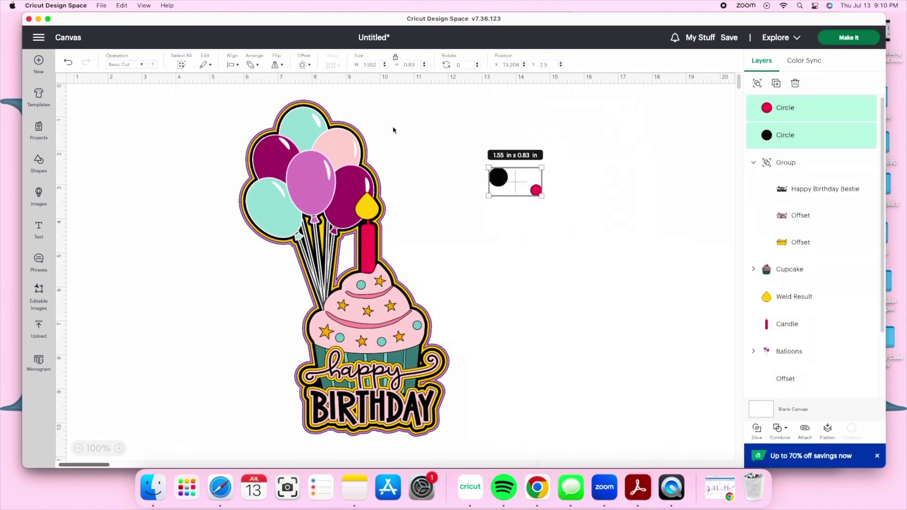
pyautogui.click(233, 65)
pyautogui.click(264, 195)
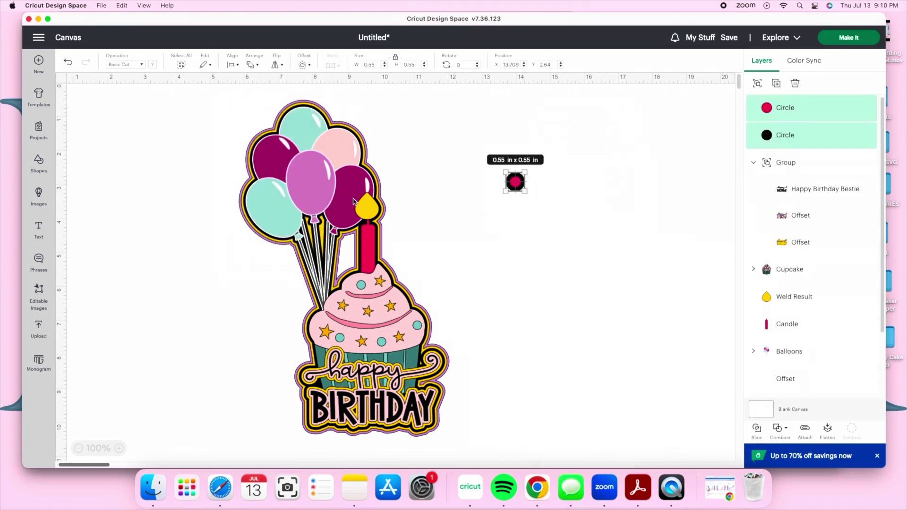
pyautogui.click(537, 229)
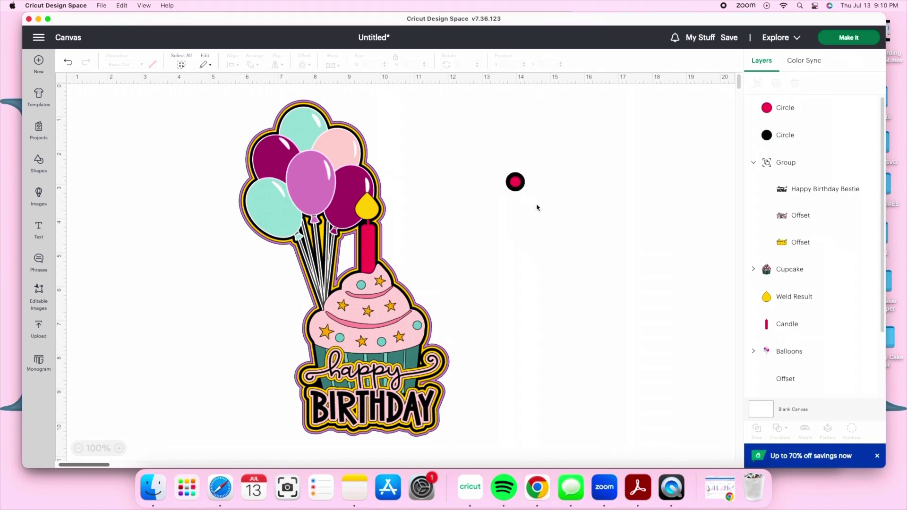
pyautogui.moveTo(536, 207); pyautogui.dragTo(370, 212)
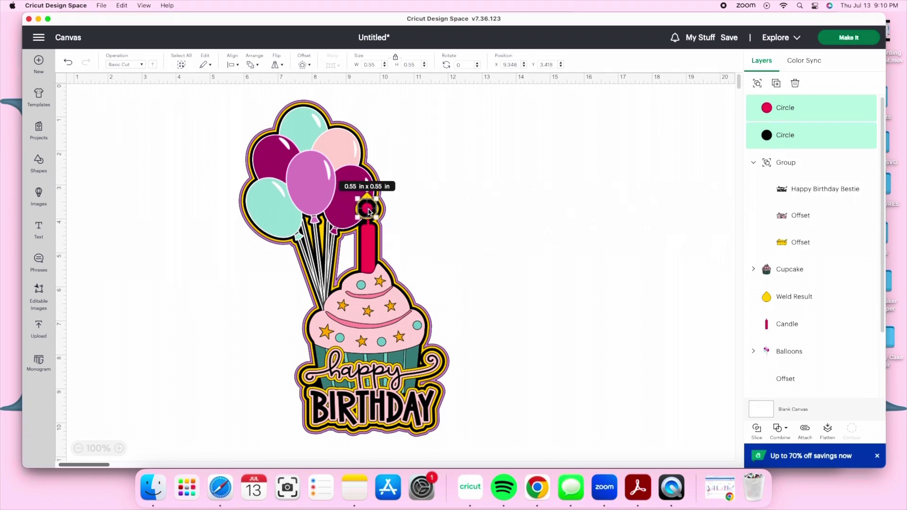
pyautogui.click(541, 212)
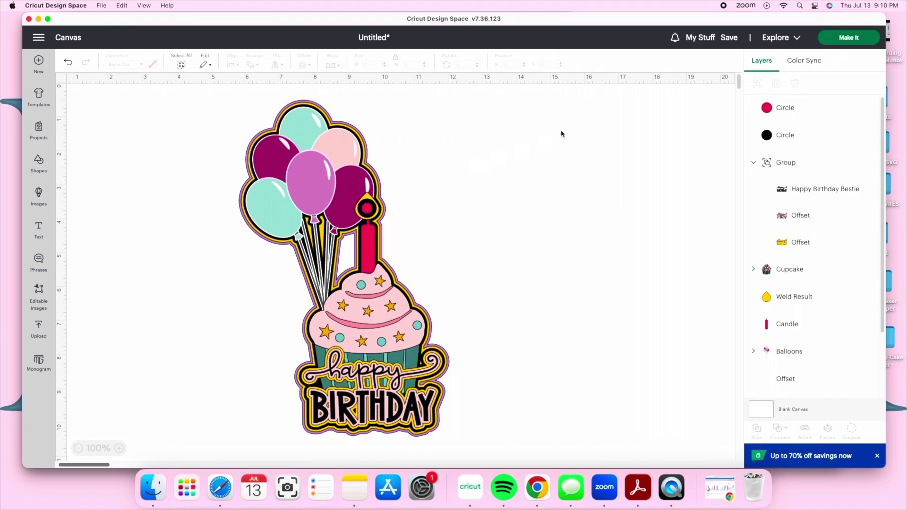
# Step: Select the top red Circle layer in the Layers panel
pyautogui.click(773, 116)
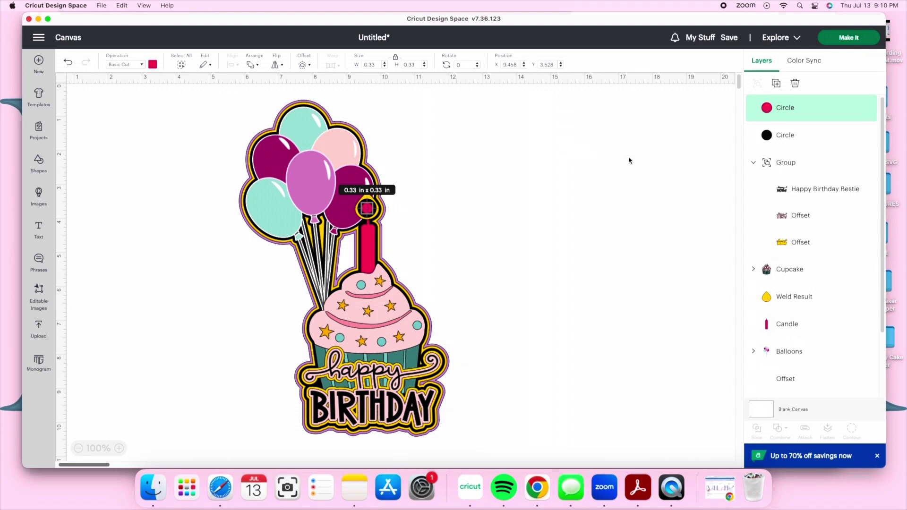
# Step: Slice the red circle through the candle flame and delete the leftover yellow piece
pyautogui.keyDown('shift'); pyautogui.click(798, 293); pyautogui.keyUp('shift')
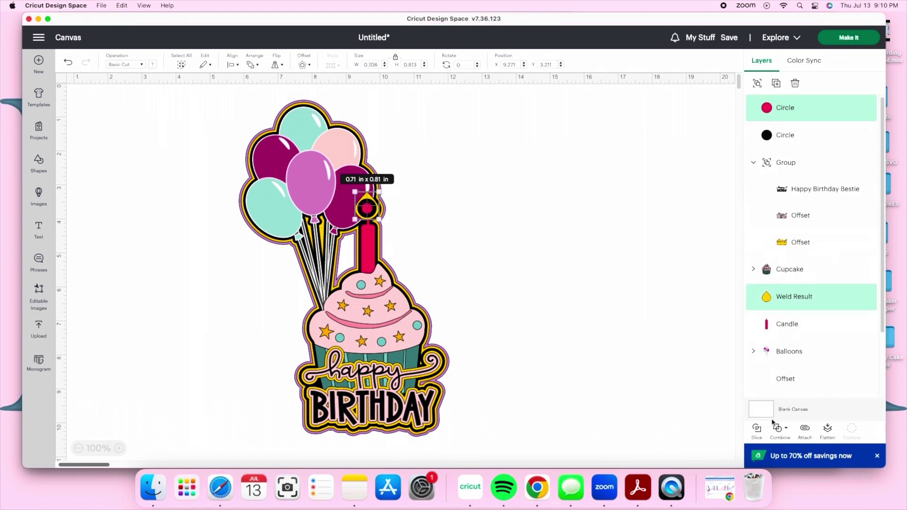
pyautogui.click(758, 430)
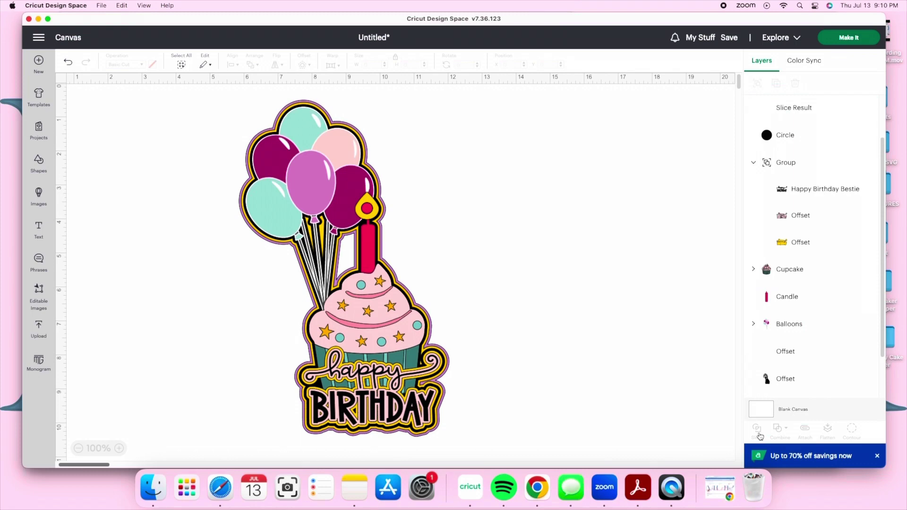
pyautogui.scroll(2, 812, 160)
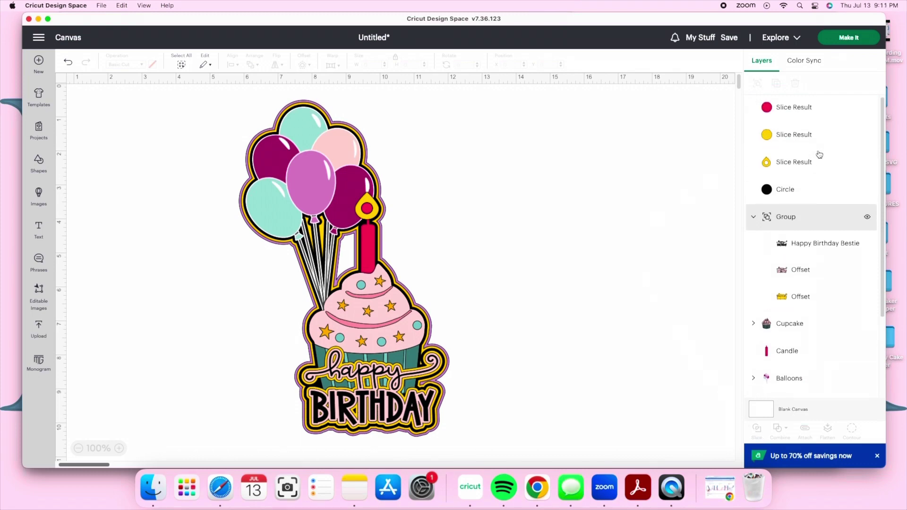
pyautogui.click(811, 119)
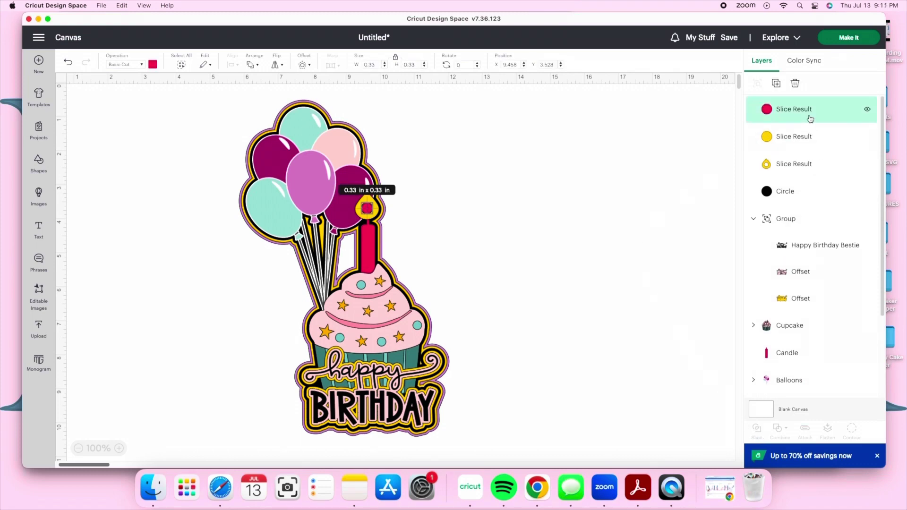
pyautogui.click(790, 136)
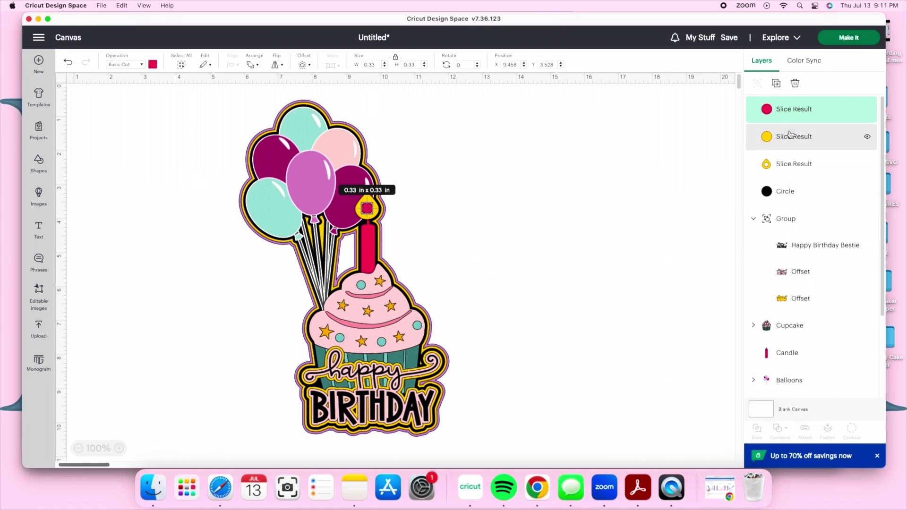
pyautogui.click(795, 84)
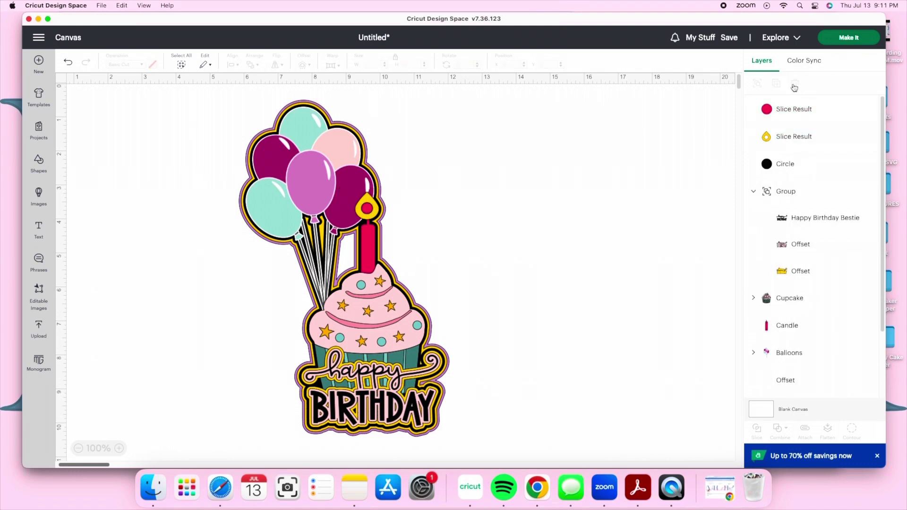
# Step: Select the Balloons layer together with the red Slice Result
pyautogui.click(790, 109)
pyautogui.scroll(-3, 793, 133)
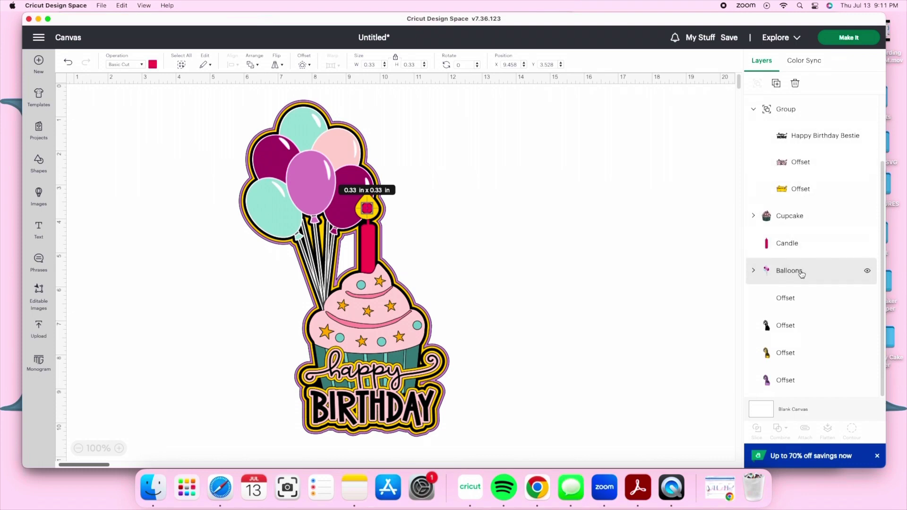
pyautogui.click(802, 274)
pyautogui.scroll(3, 802, 156)
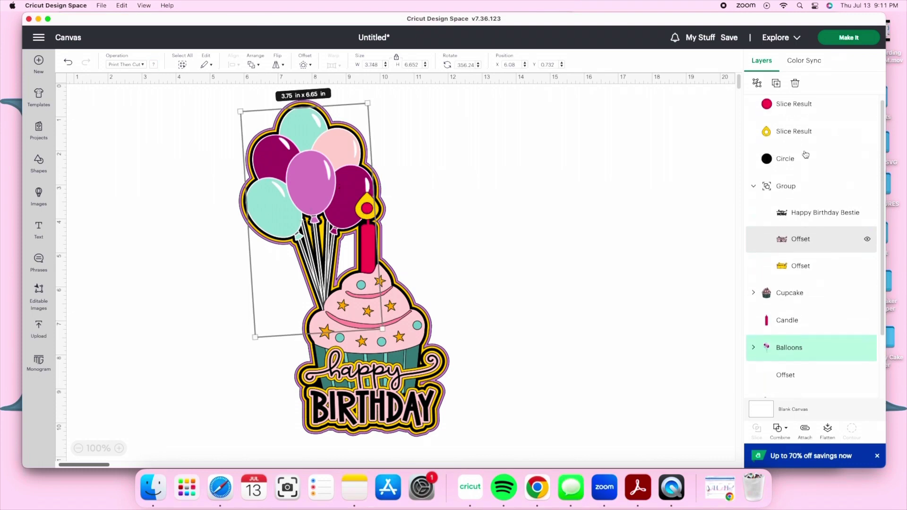
pyautogui.keyDown('shift'); pyautogui.click(797, 114); pyautogui.keyUp('shift')
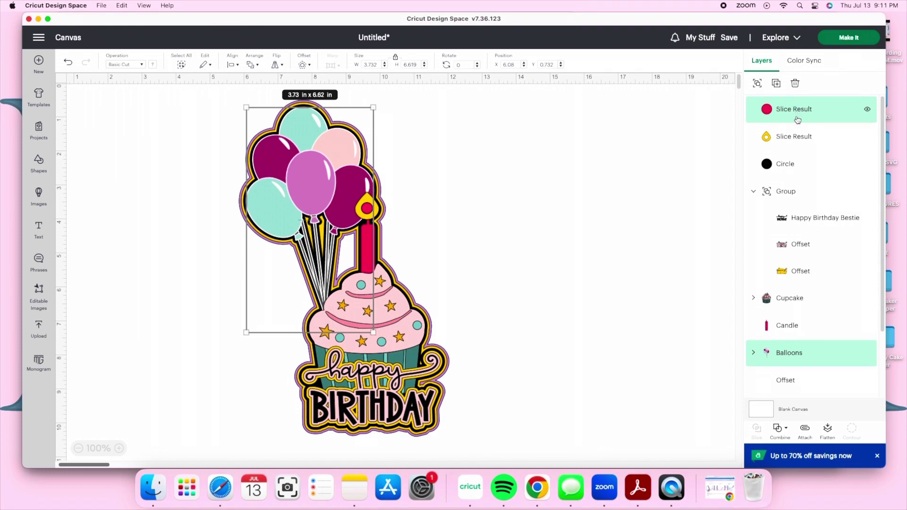
pyautogui.scroll(-2, 816, 186)
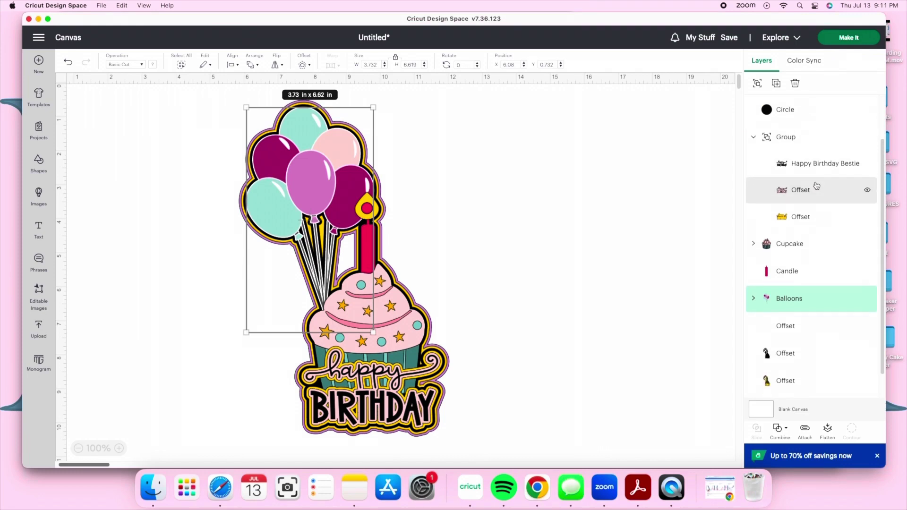
pyautogui.scroll(-1, 815, 179)
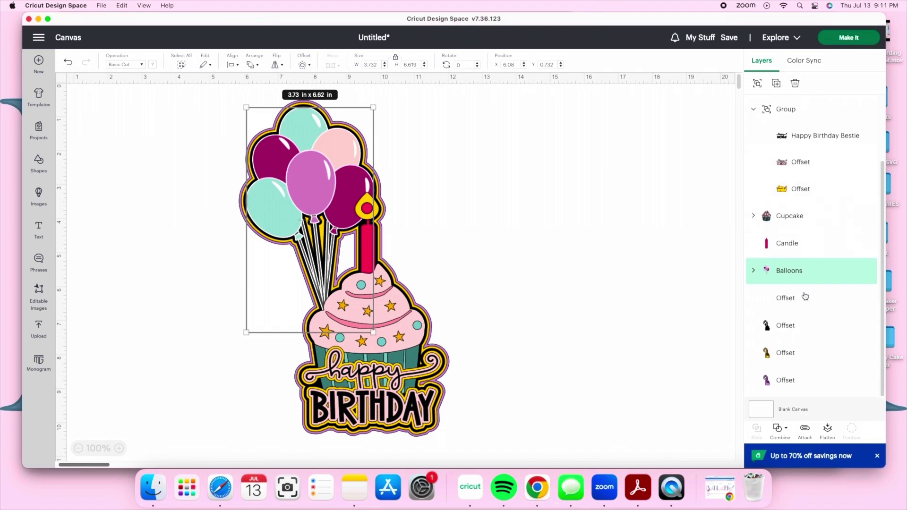
# Step: Ungroup the Balloons group into separate balloon layers
pyautogui.click(800, 279)
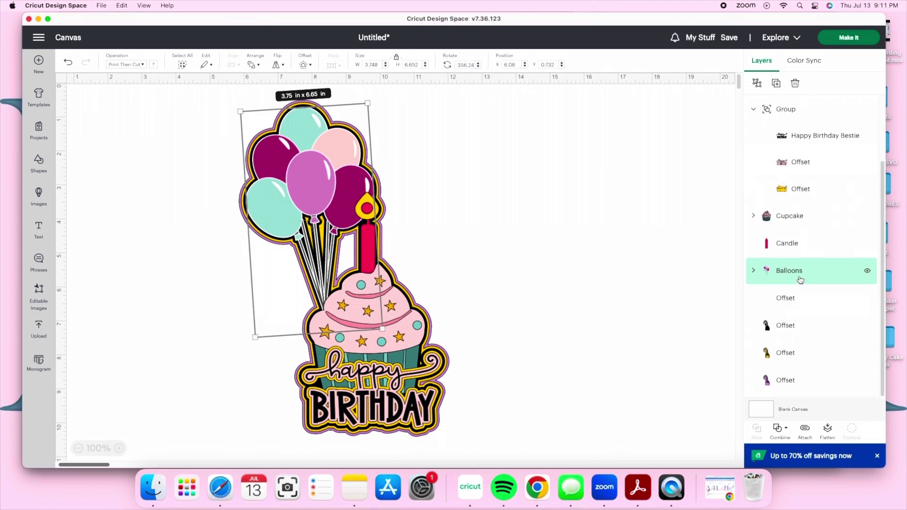
pyautogui.click(633, 312)
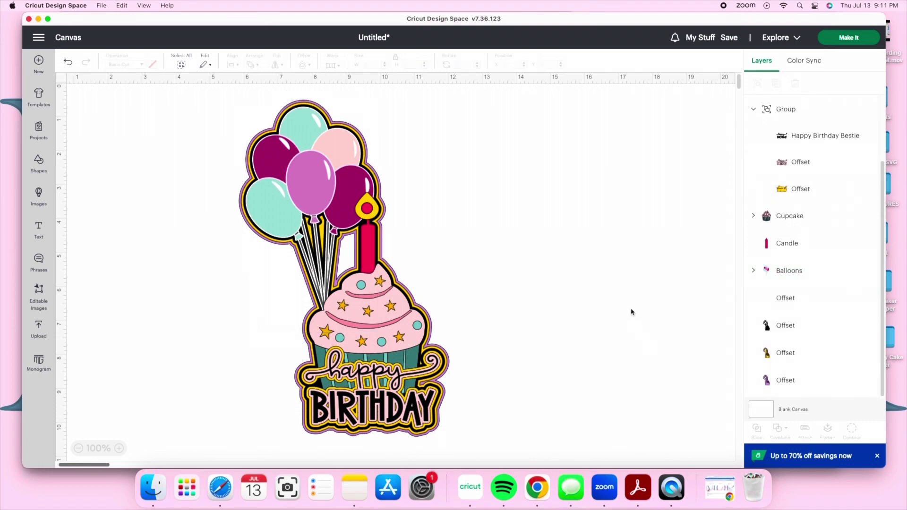
pyautogui.click(802, 272)
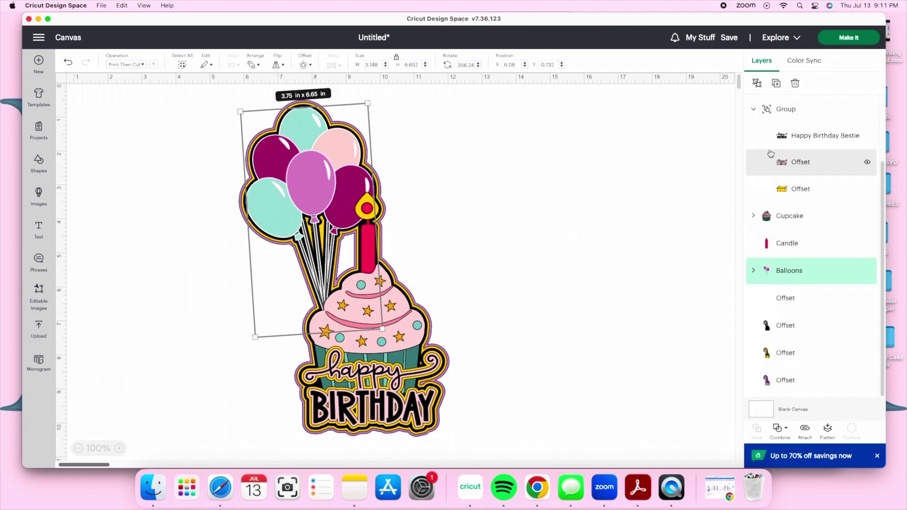
pyautogui.click(758, 87)
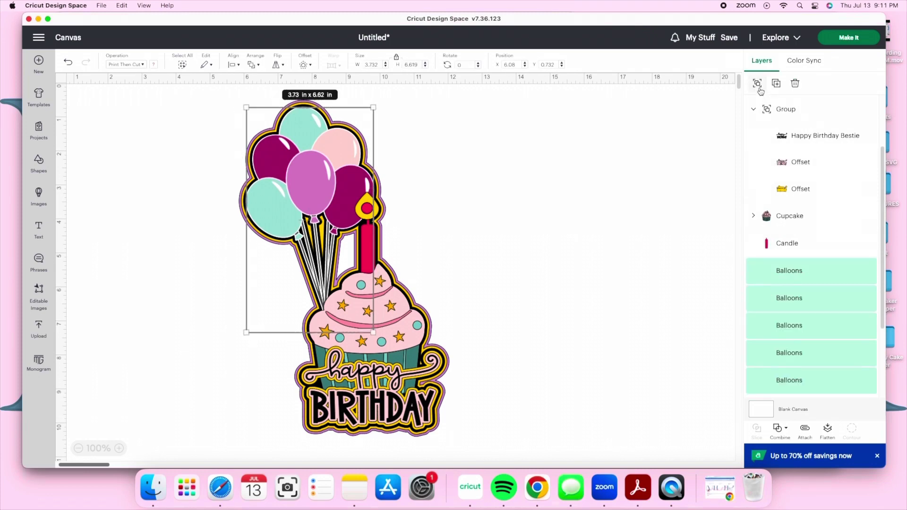
# Step: Slice the candle flame piece against the maroon balloon layer
pyautogui.scroll(3, 815, 213)
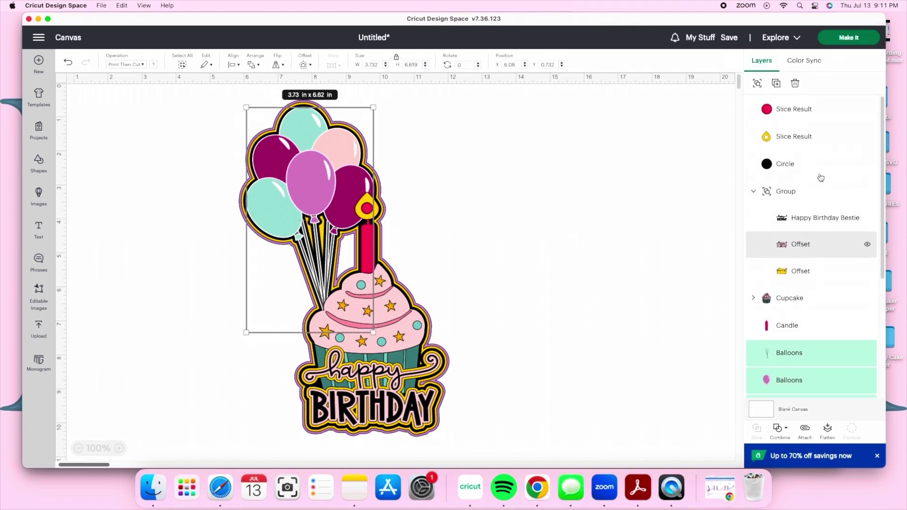
pyautogui.click(804, 119)
pyautogui.scroll(-2, 813, 184)
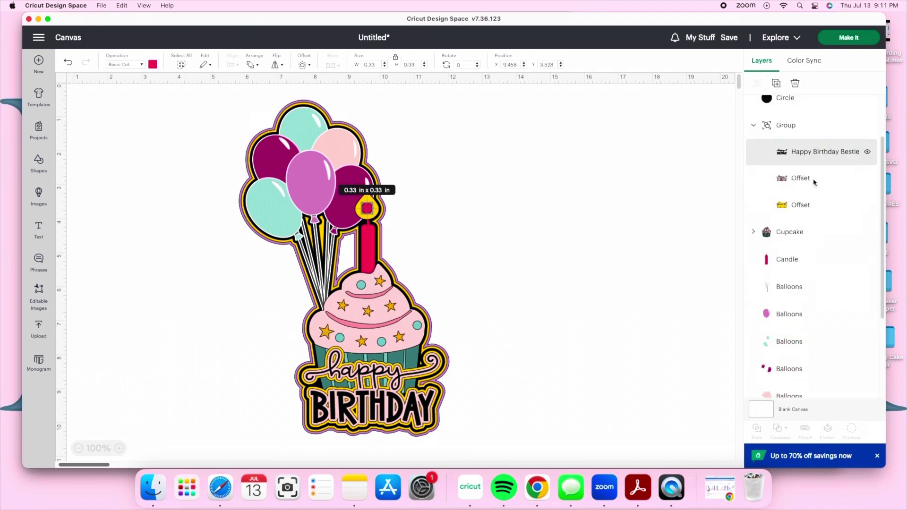
pyautogui.scroll(-4, 814, 183)
pyautogui.keyDown('shift'); pyautogui.click(816, 247); pyautogui.keyUp('shift')
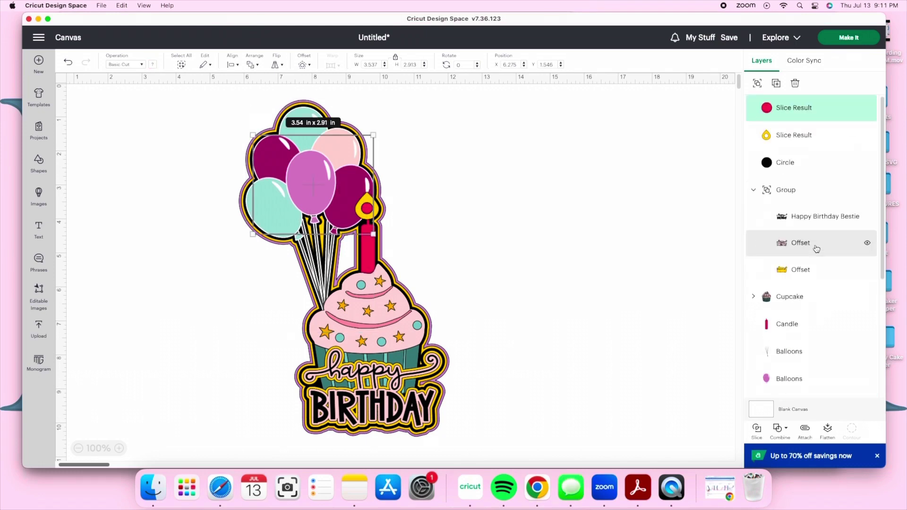
pyautogui.click(757, 430)
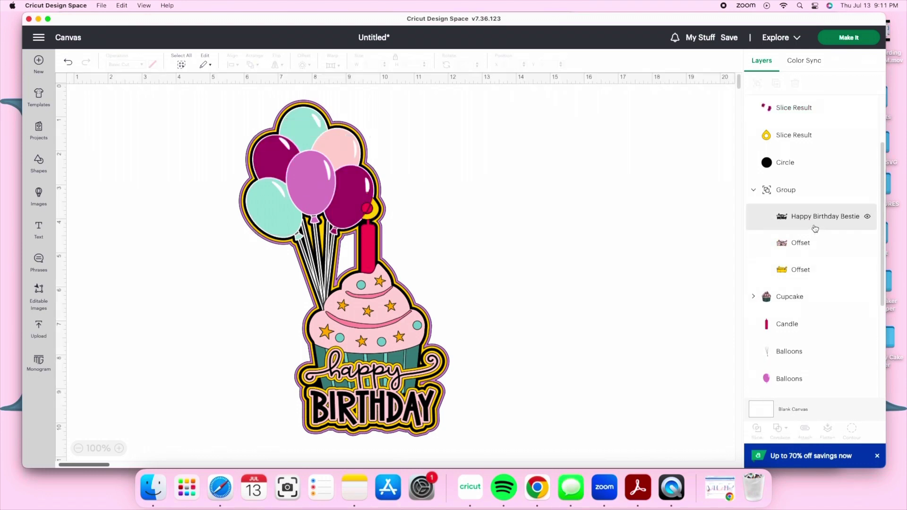
# Step: Weld the two flame Slice Result pieces into one and delete the leftover piece
pyautogui.scroll(3, 815, 228)
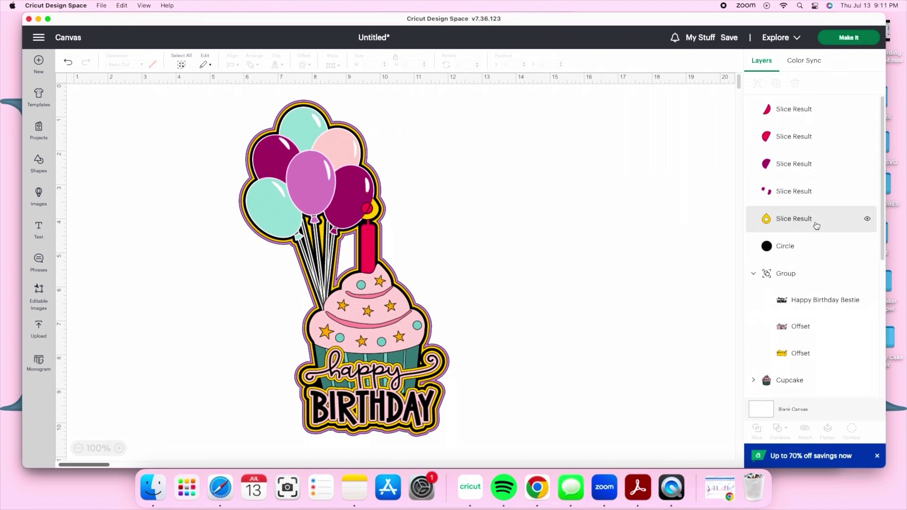
pyautogui.click(799, 119)
pyautogui.keyDown('shift'); pyautogui.click(799, 134); pyautogui.keyUp('shift')
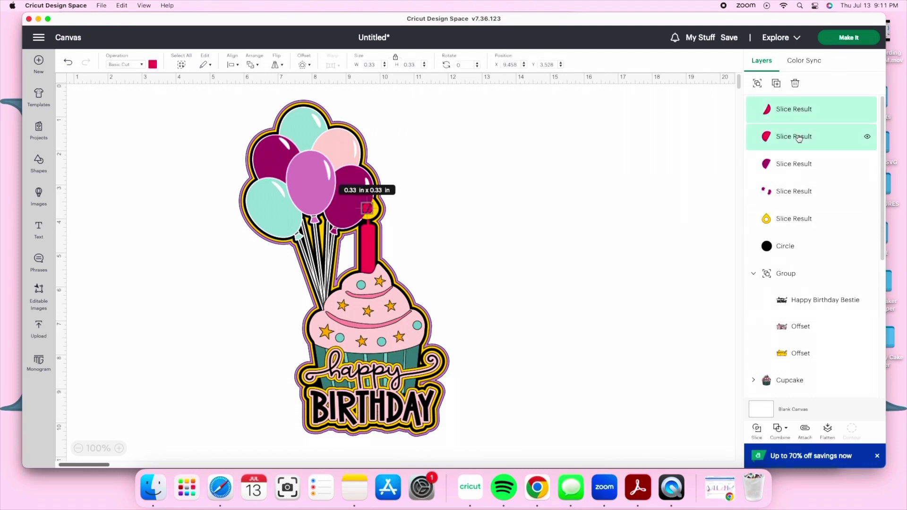
pyautogui.click(779, 427)
pyautogui.click(800, 334)
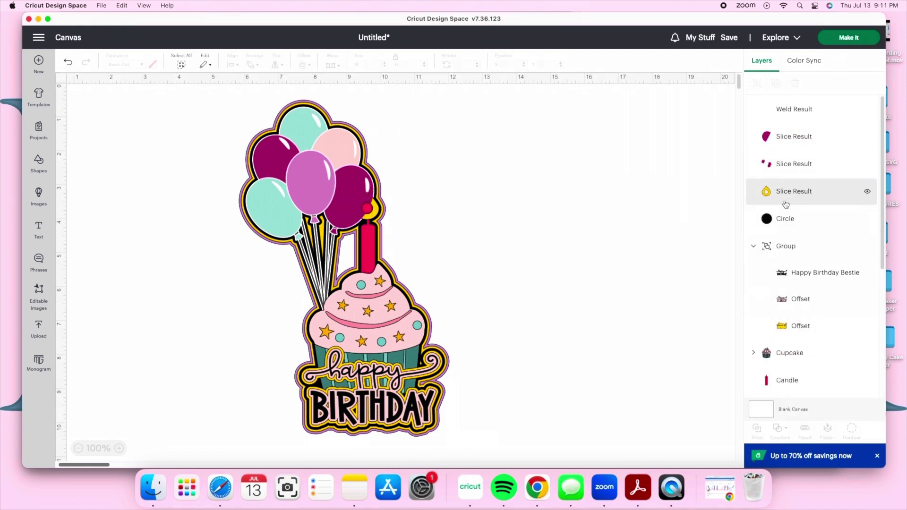
pyautogui.click(794, 137)
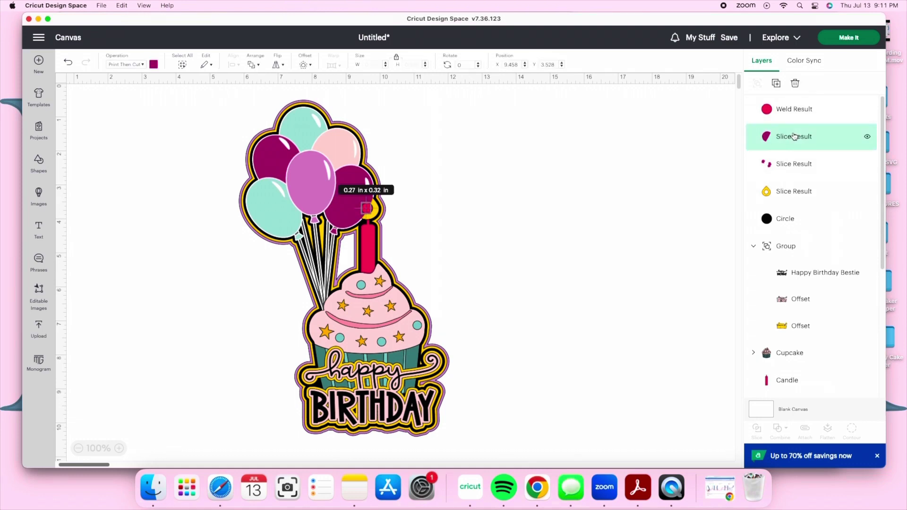
pyautogui.click(795, 84)
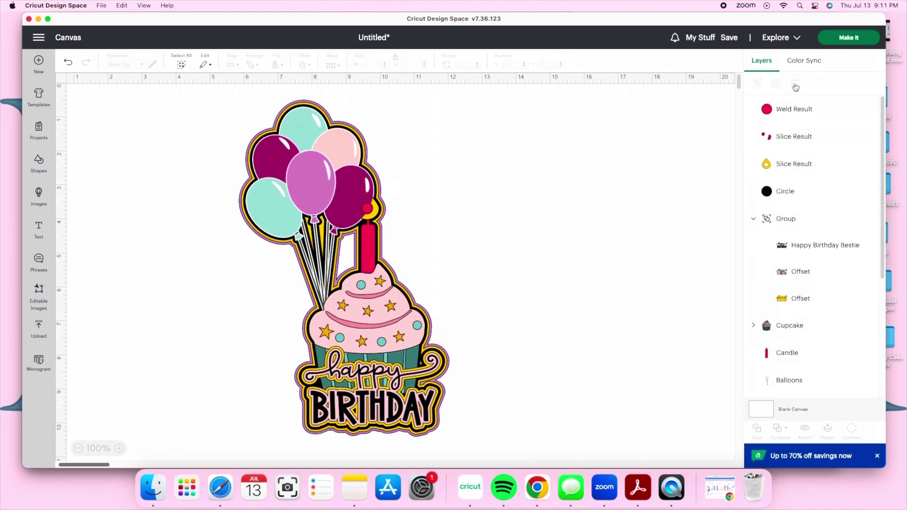
# Step: Slice the balloons out using the welded flame piece
pyautogui.click(789, 112)
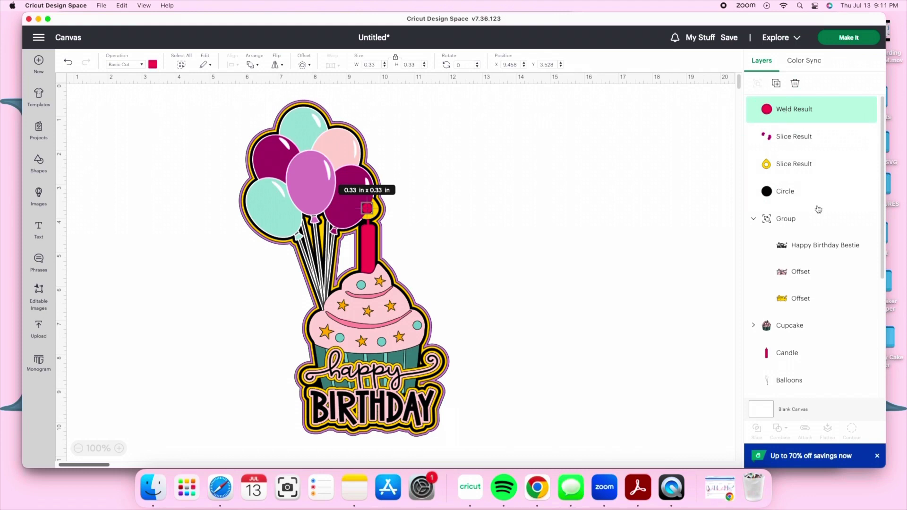
pyautogui.scroll(-3, 817, 209)
pyautogui.scroll(-4, 818, 209)
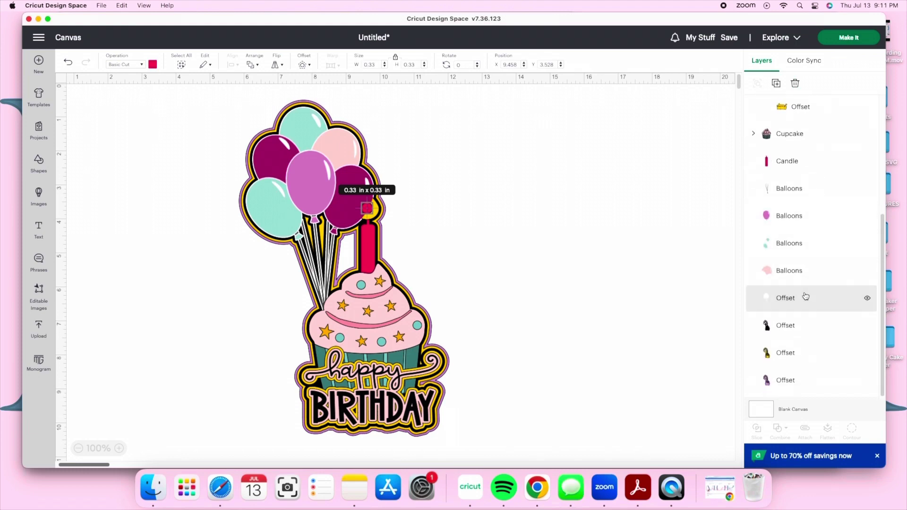
pyautogui.click(806, 296)
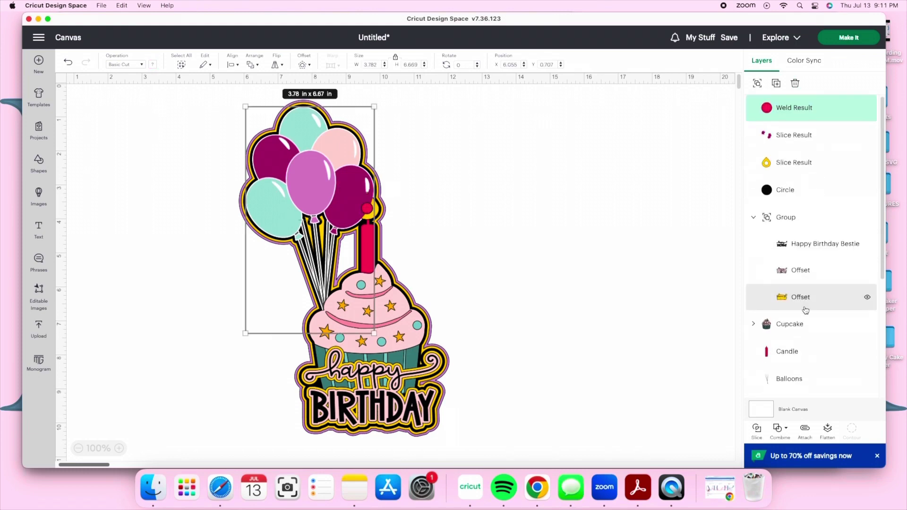
pyautogui.click(757, 430)
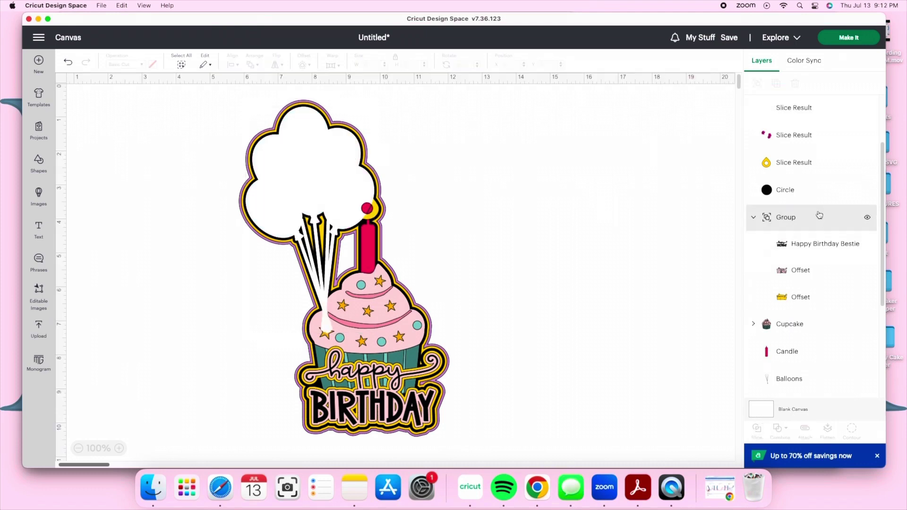
# Step: Delete the three leftover slice pieces: the sliver, the red and the white one
pyautogui.scroll(3, 819, 215)
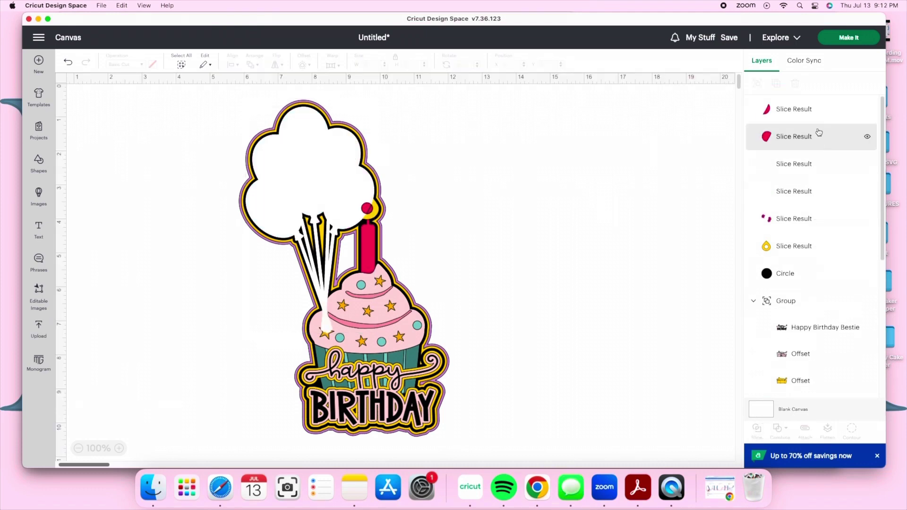
pyautogui.click(817, 113)
pyautogui.click(795, 84)
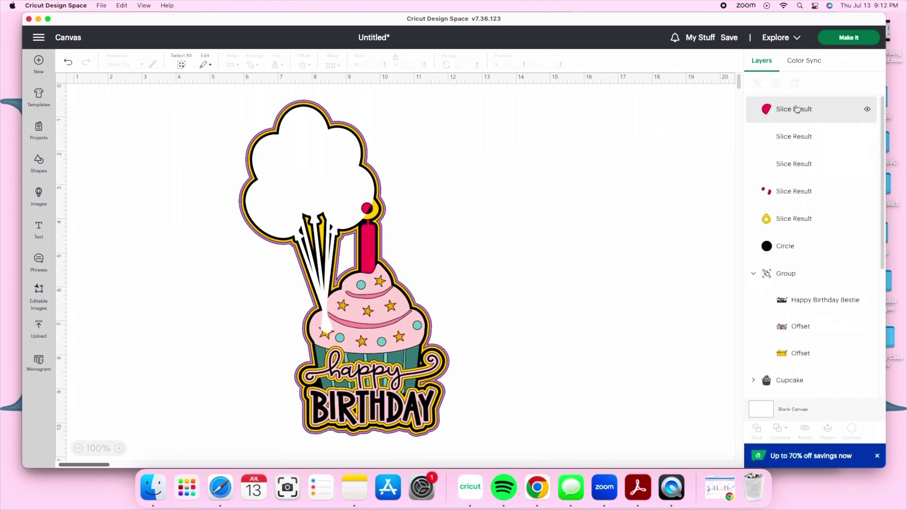
pyautogui.click(797, 109)
pyautogui.click(795, 84)
pyautogui.click(796, 110)
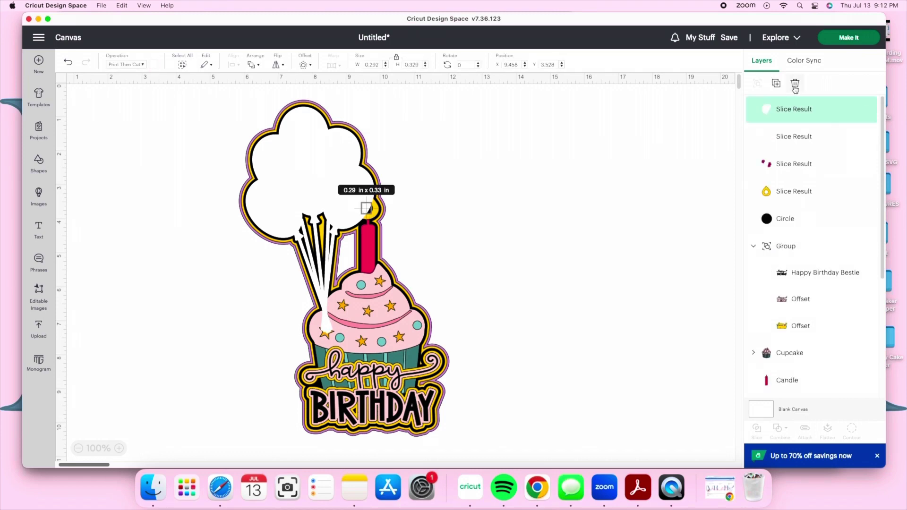
pyautogui.click(794, 85)
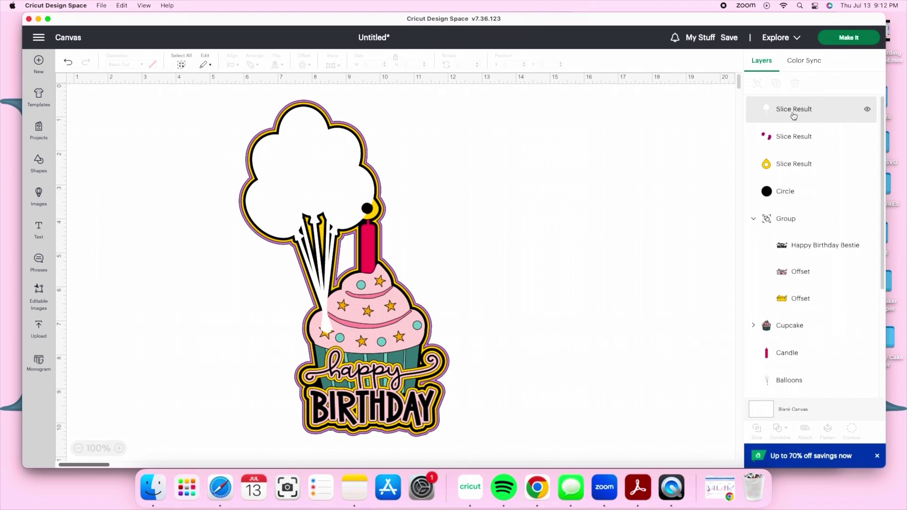
# Step: Select the black circle in the Layers panel
pyautogui.click(806, 194)
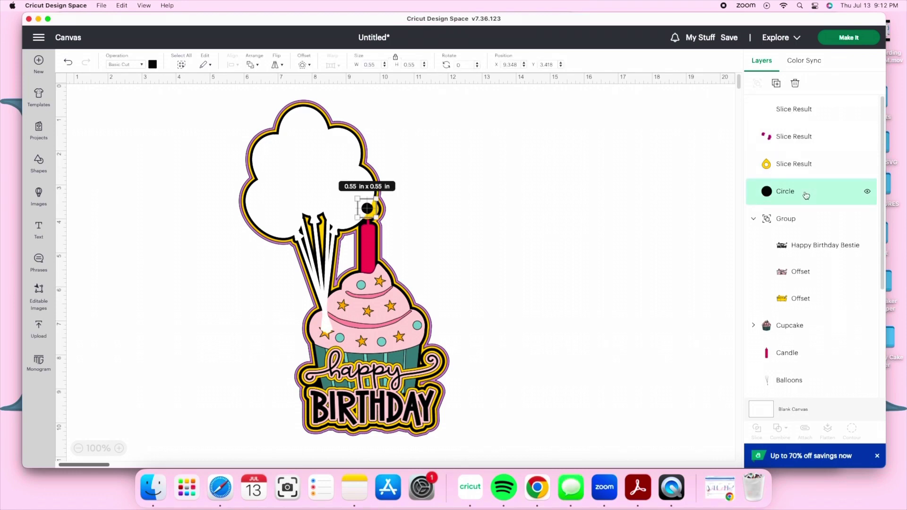
pyautogui.click(800, 111)
pyautogui.scroll(-5, 810, 137)
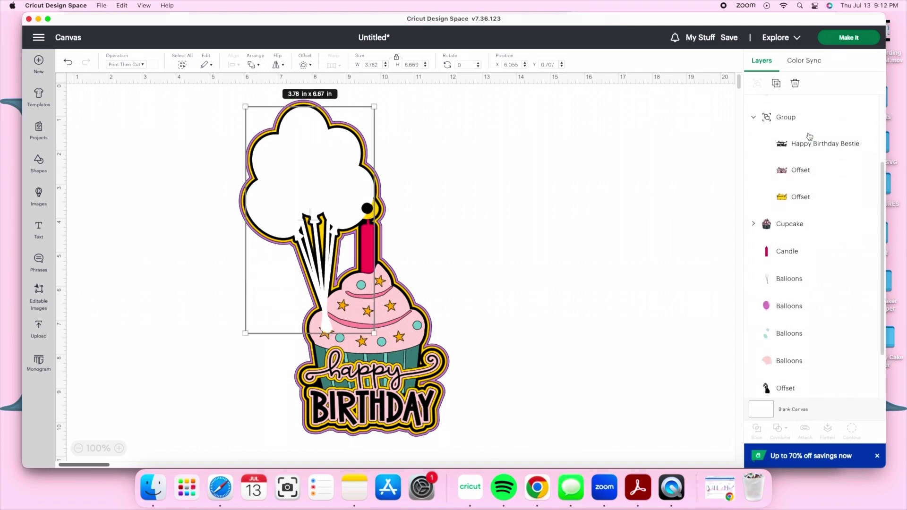
pyautogui.scroll(5, 817, 182)
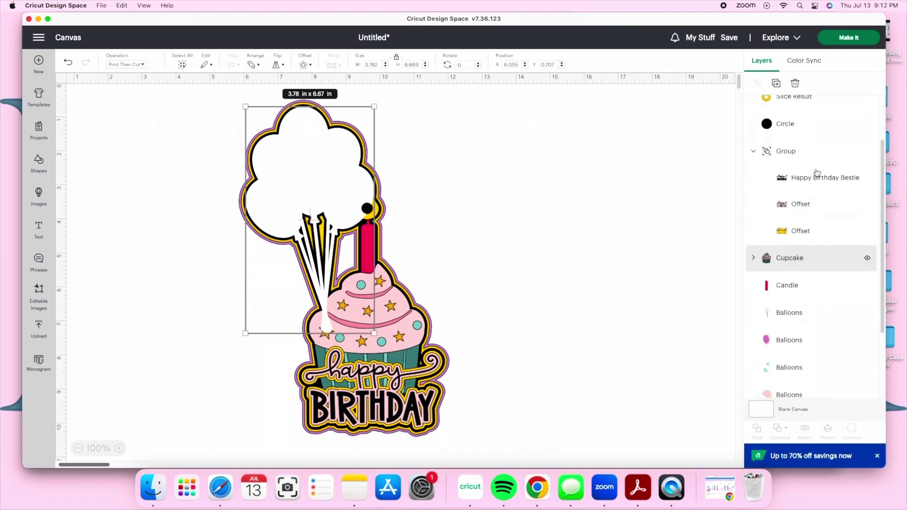
pyautogui.click(813, 187)
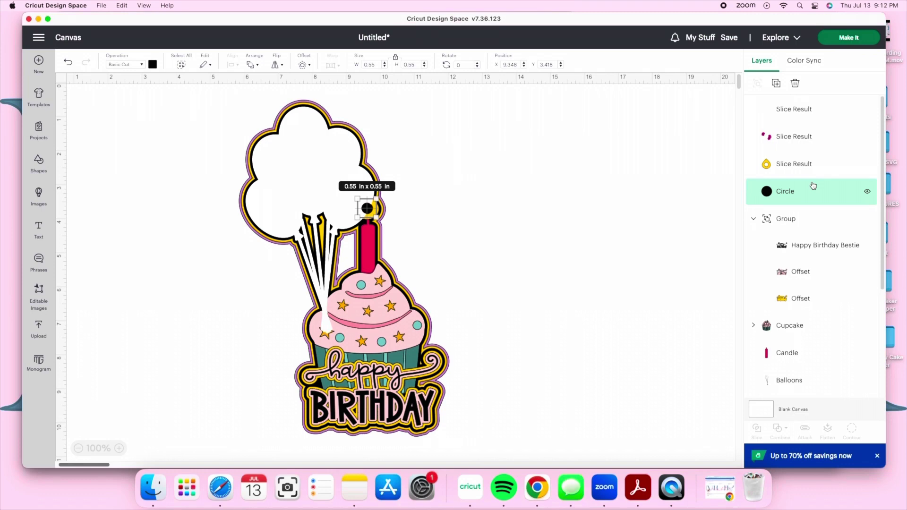
pyautogui.scroll(-5, 813, 186)
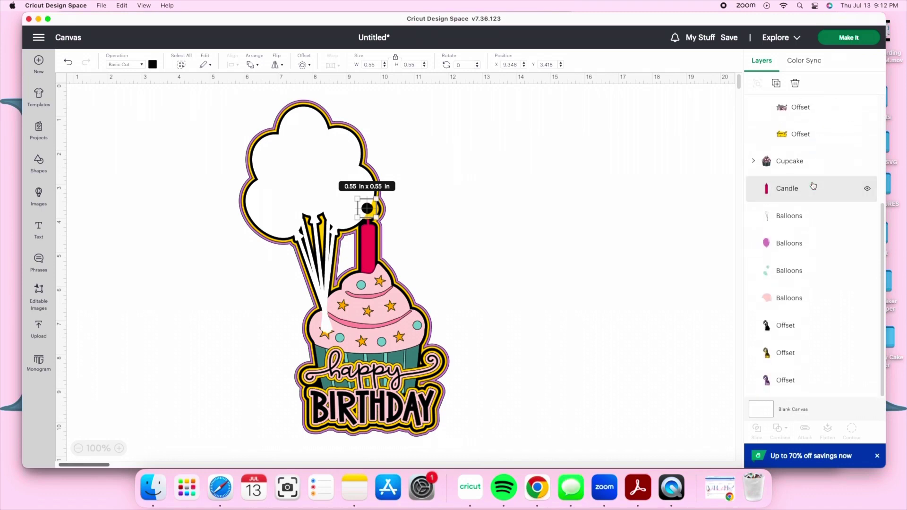
# Step: Slice the circle hole through the black backing layer and delete the cut-out piece
pyautogui.keyDown('shift'); pyautogui.click(798, 325); pyautogui.keyUp('shift')
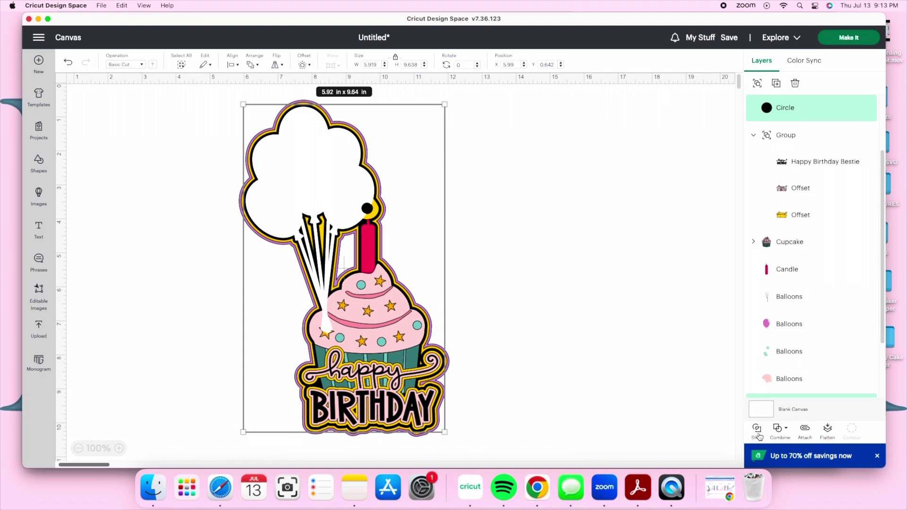
pyautogui.click(757, 430)
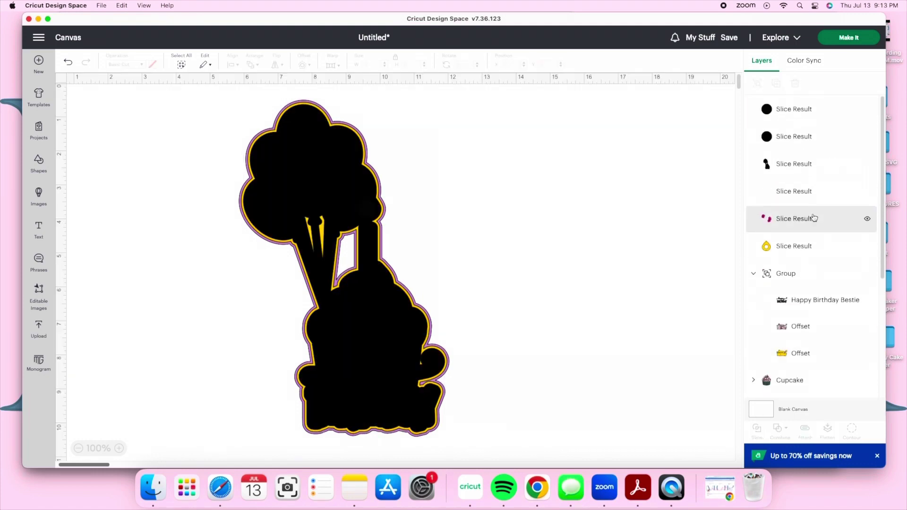
pyautogui.click(803, 113)
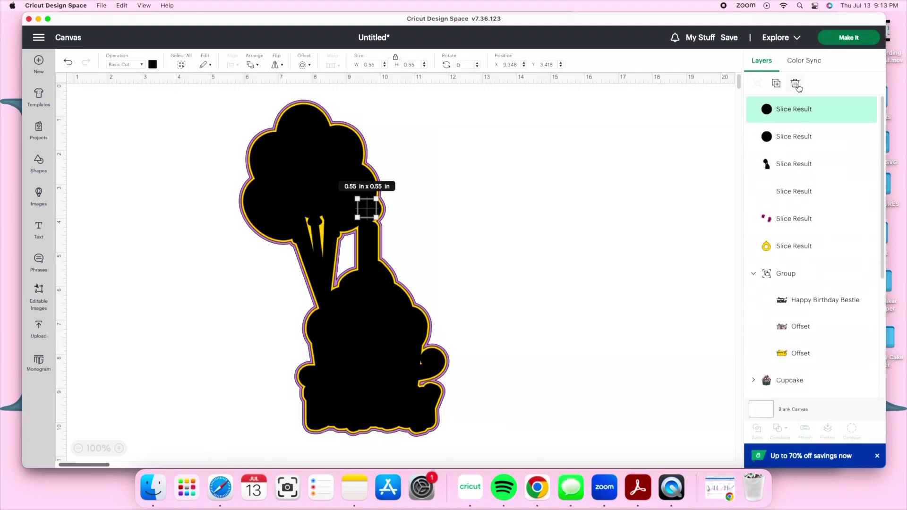
pyautogui.click(796, 83)
# Step: Slice the circle hole through the yellow backing layer and delete the leftover piece
pyautogui.click(798, 110)
pyautogui.scroll(-4, 824, 193)
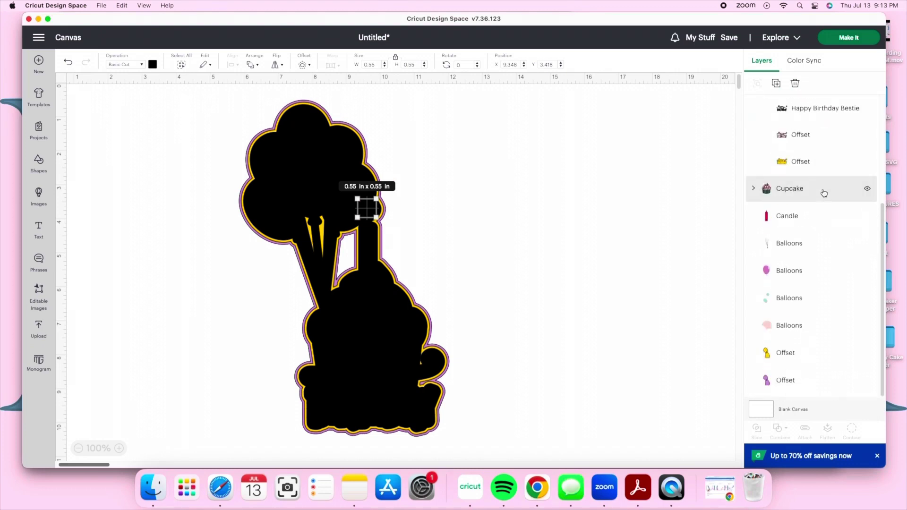
pyautogui.keyDown('shift'); pyautogui.click(822, 352); pyautogui.keyUp('shift')
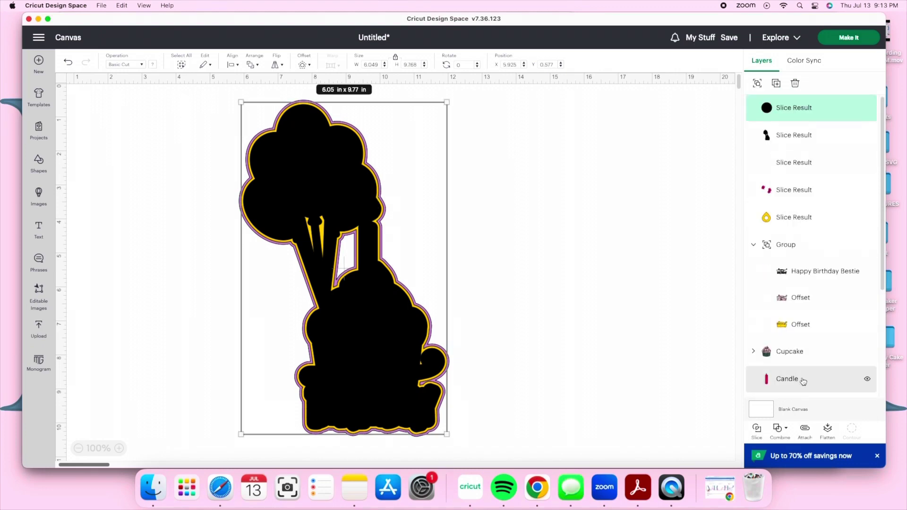
pyautogui.click(757, 430)
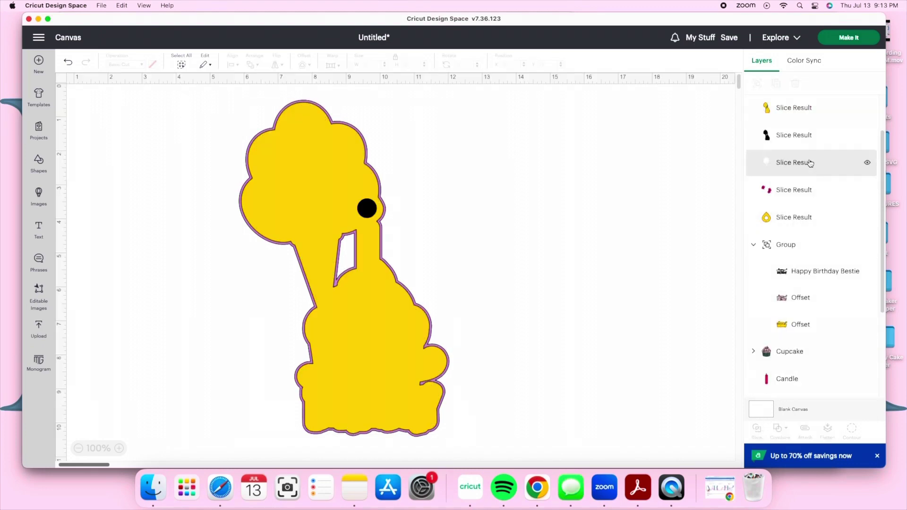
pyautogui.scroll(2, 794, 118)
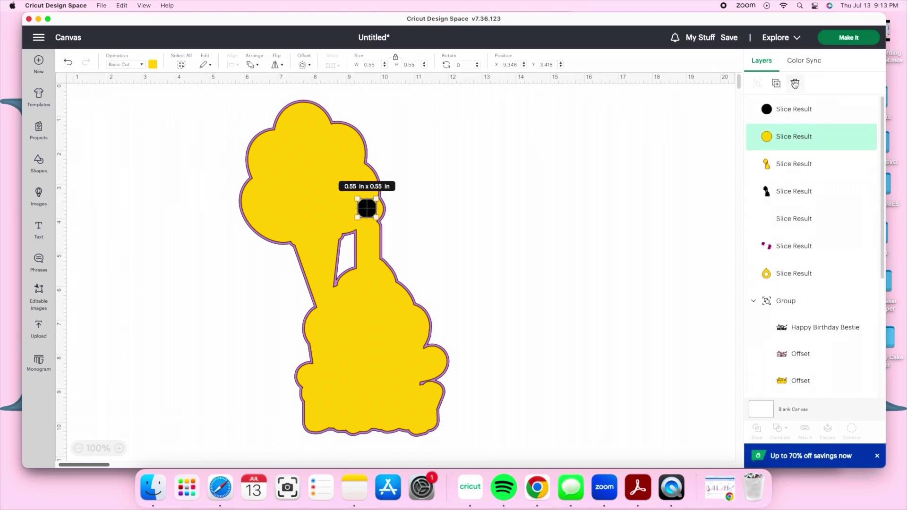
pyautogui.click(795, 84)
# Step: Slice the circle out of the purple offset layer and delete both leftover circle pieces
pyautogui.click(798, 109)
pyautogui.scroll(-5, 798, 203)
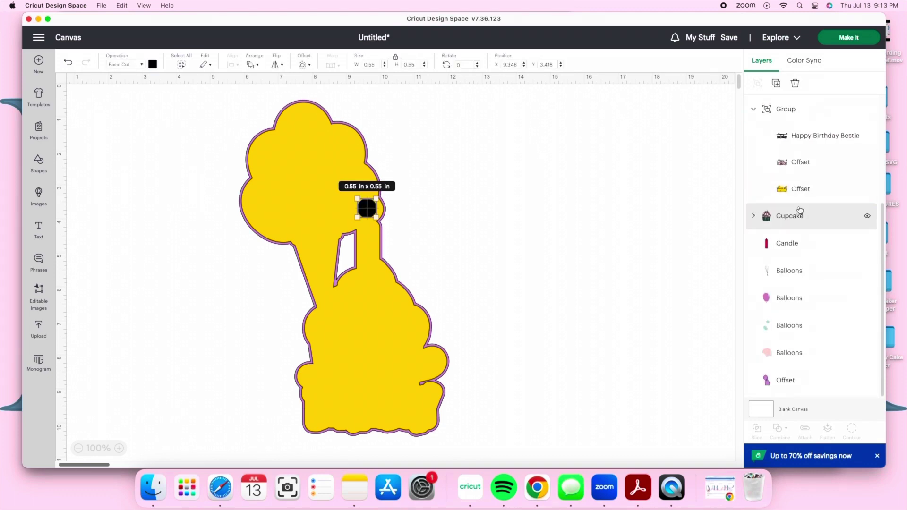
pyautogui.keyDown('shift'); pyautogui.click(811, 386); pyautogui.keyUp('shift')
pyautogui.click(757, 430)
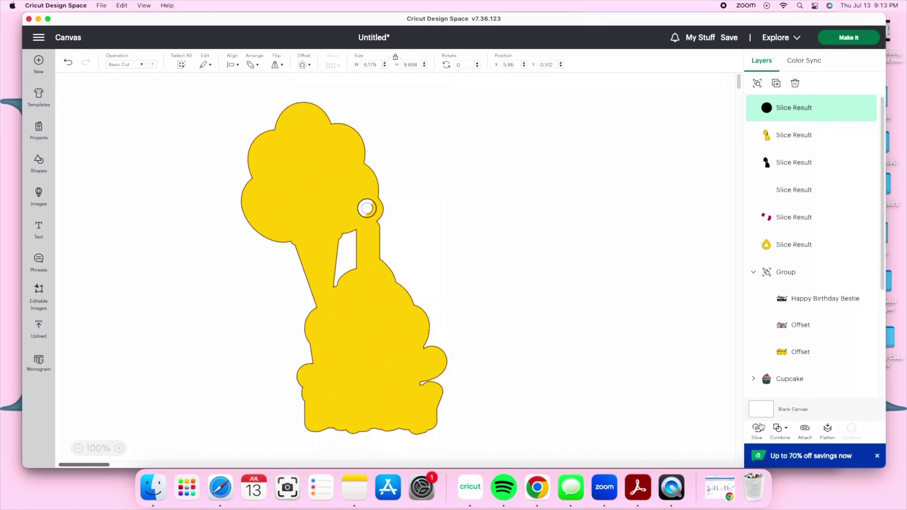
pyautogui.scroll(2, 798, 160)
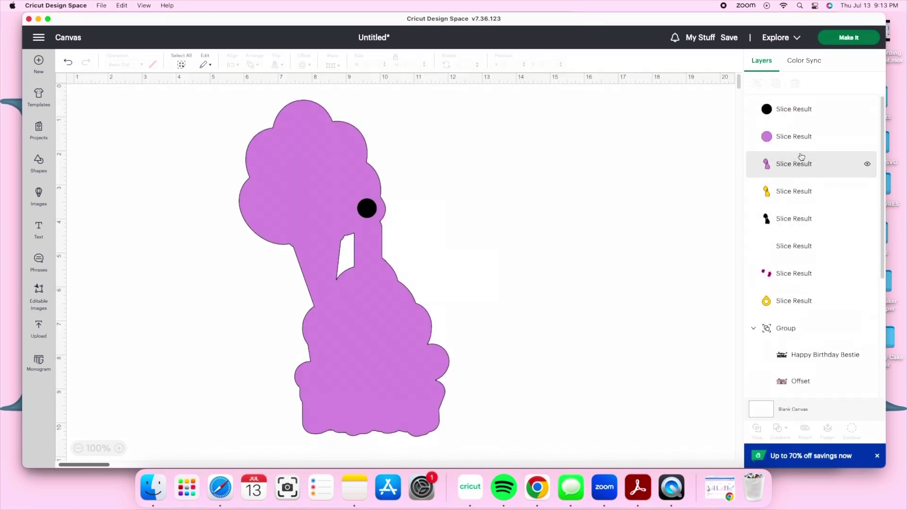
pyautogui.click(795, 136)
pyautogui.keyDown('shift'); pyautogui.click(793, 111); pyautogui.keyUp('shift')
pyautogui.click(795, 84)
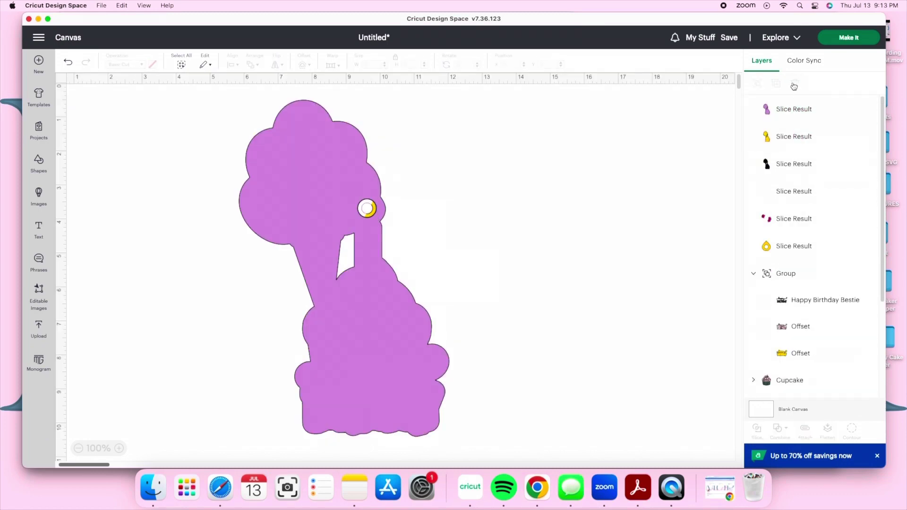
# Step: Colour the blank canvas background periwinkle blue
pyautogui.click(759, 419)
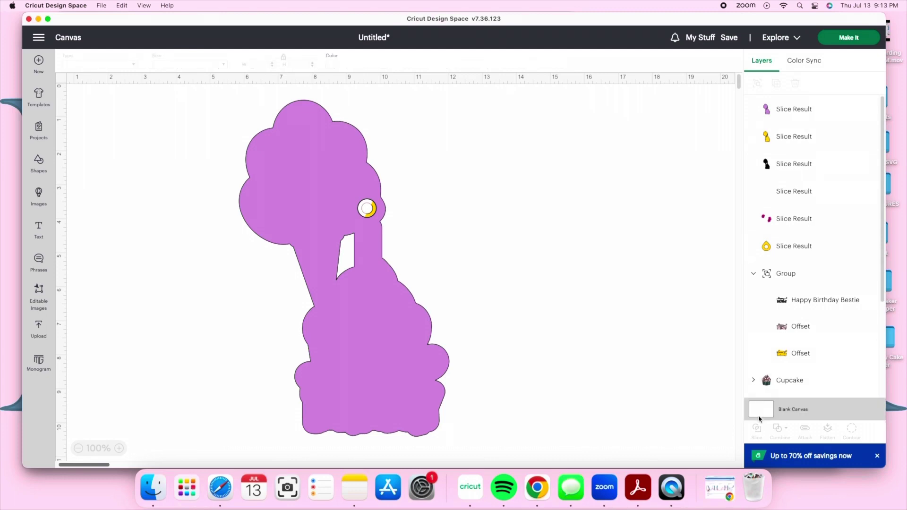
pyautogui.click(332, 67)
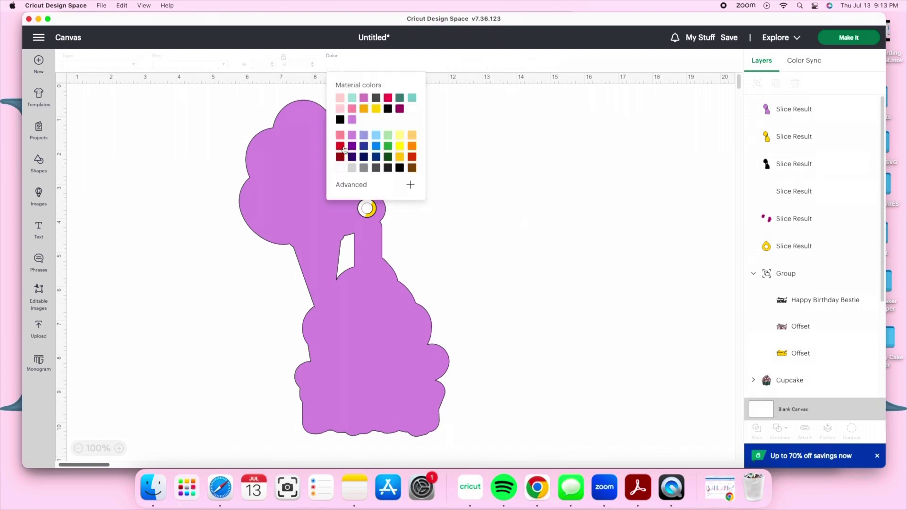
pyautogui.click(364, 136)
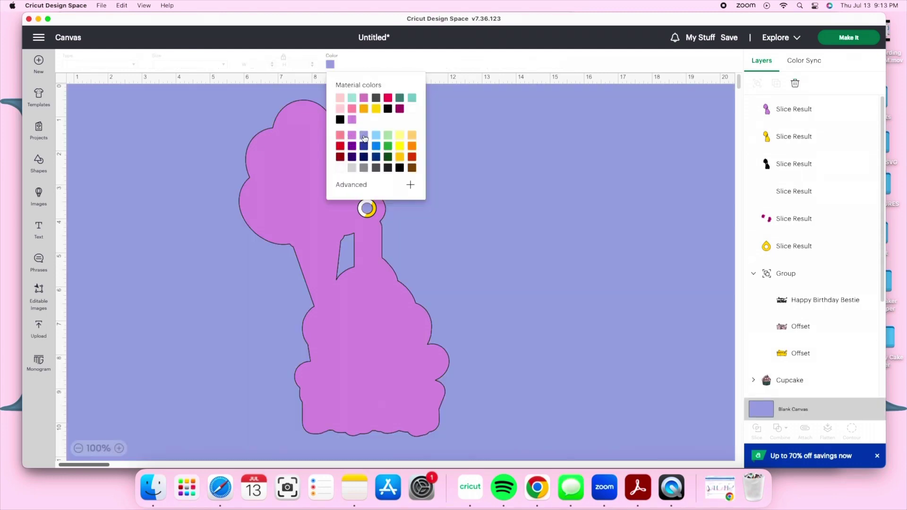
pyautogui.click(568, 188)
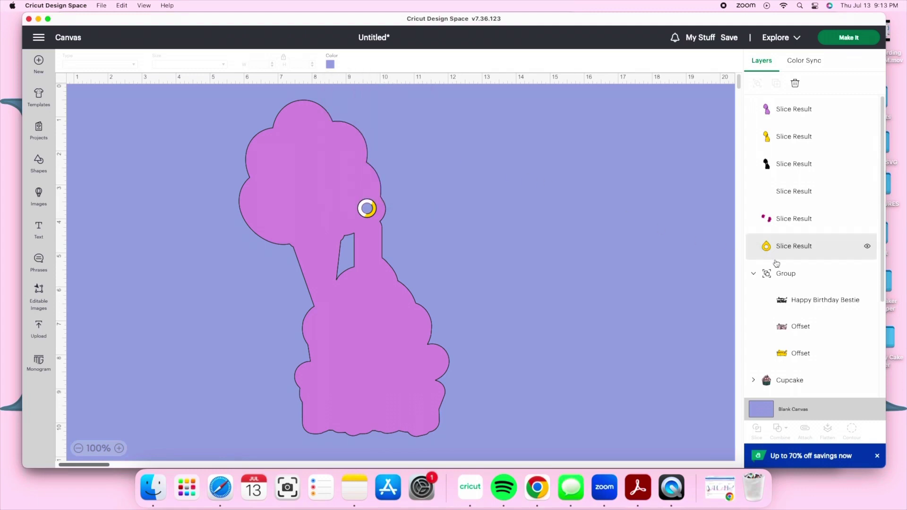
# Step: Send the purple, yellow and black base layers to the back
pyautogui.rightClick(786, 109)
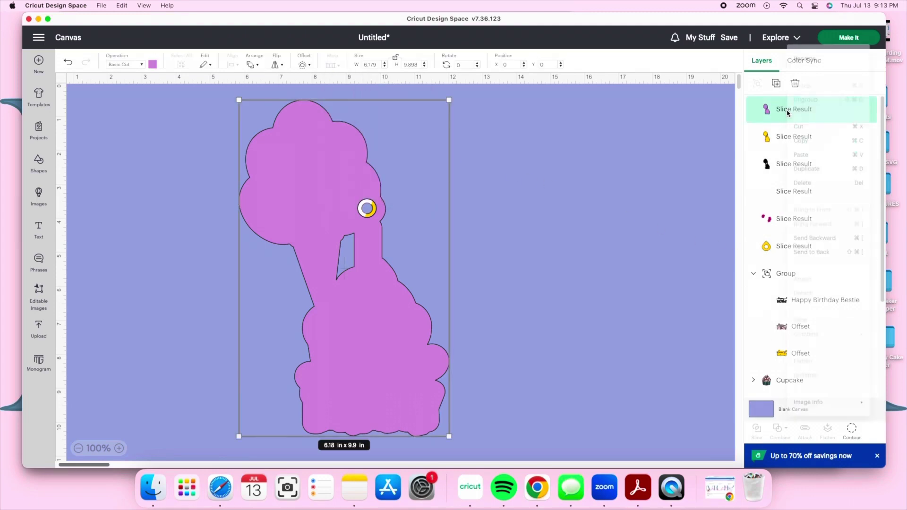
pyautogui.click(816, 281)
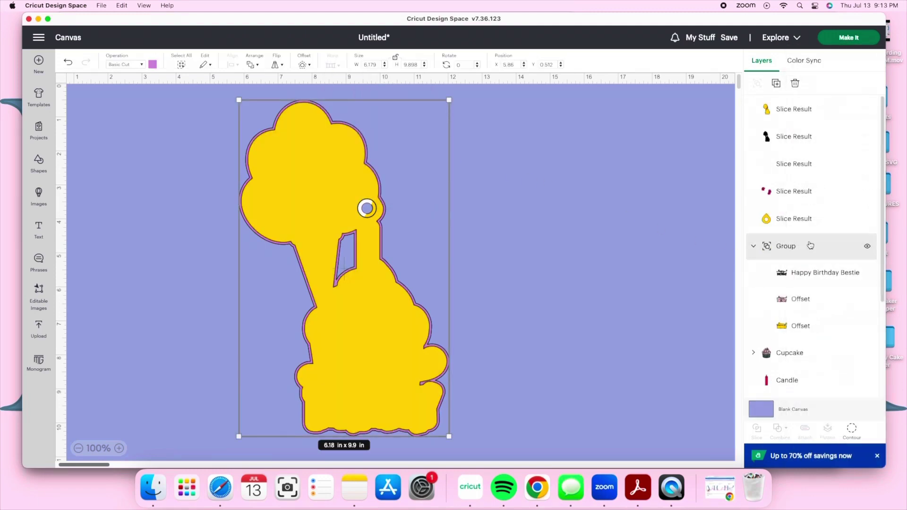
pyautogui.click(784, 117)
pyautogui.rightClick(785, 117)
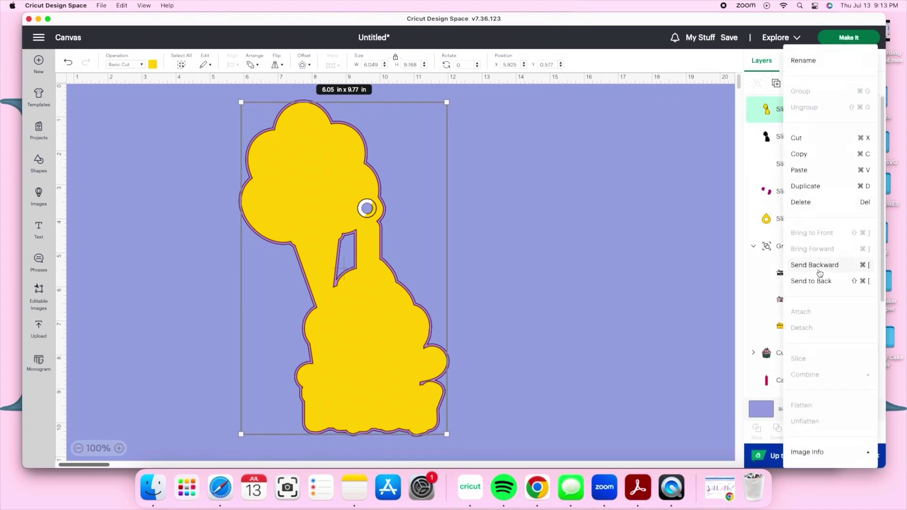
pyautogui.click(821, 282)
pyautogui.click(789, 113)
pyautogui.rightClick(791, 114)
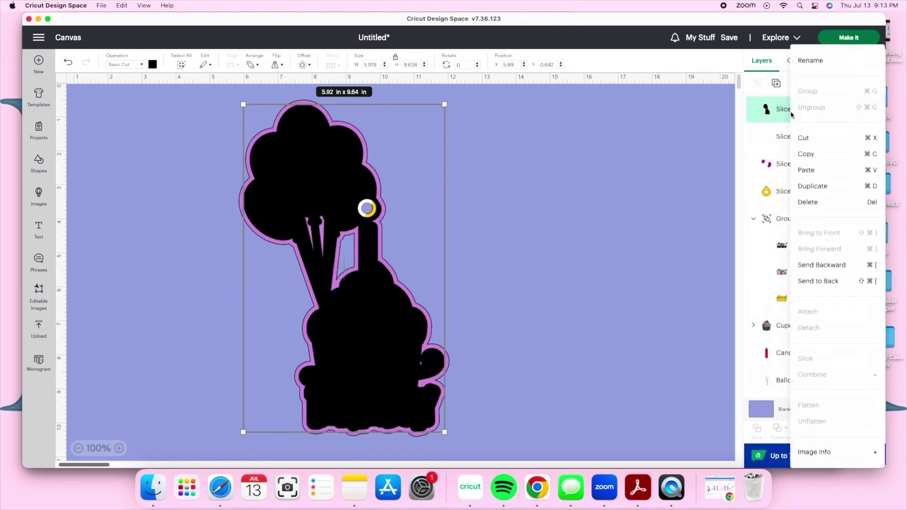
pyautogui.click(832, 282)
pyautogui.click(795, 116)
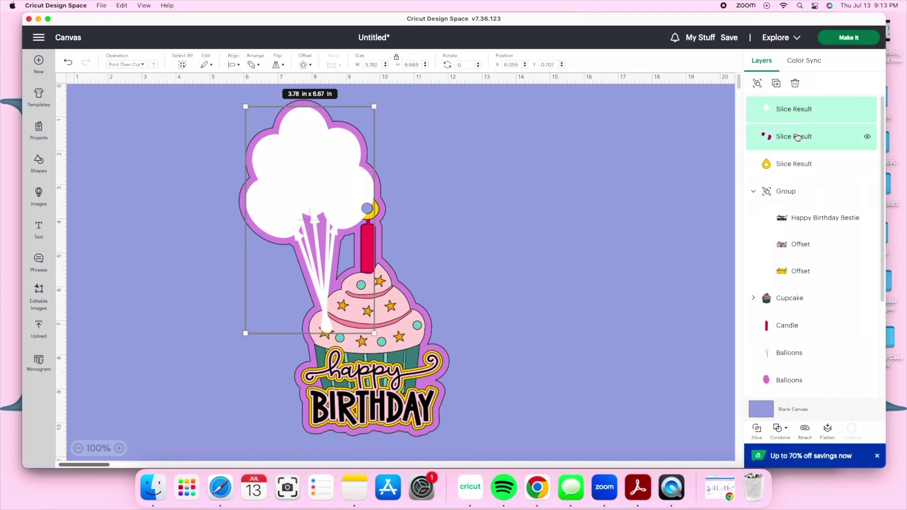
pyautogui.scroll(-5, 806, 166)
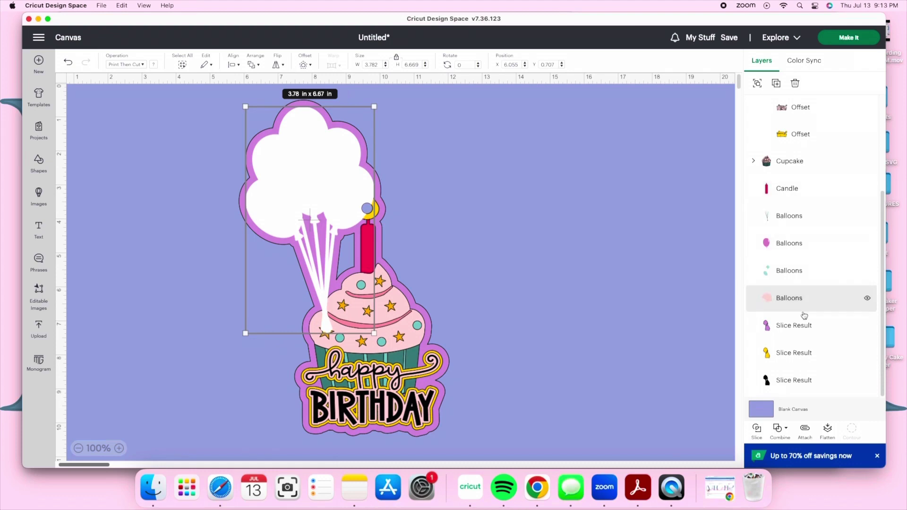
# Step: Flatten the four Balloons layers and the pink balloon slice piece into one printable layer
pyautogui.scroll(5, 802, 306)
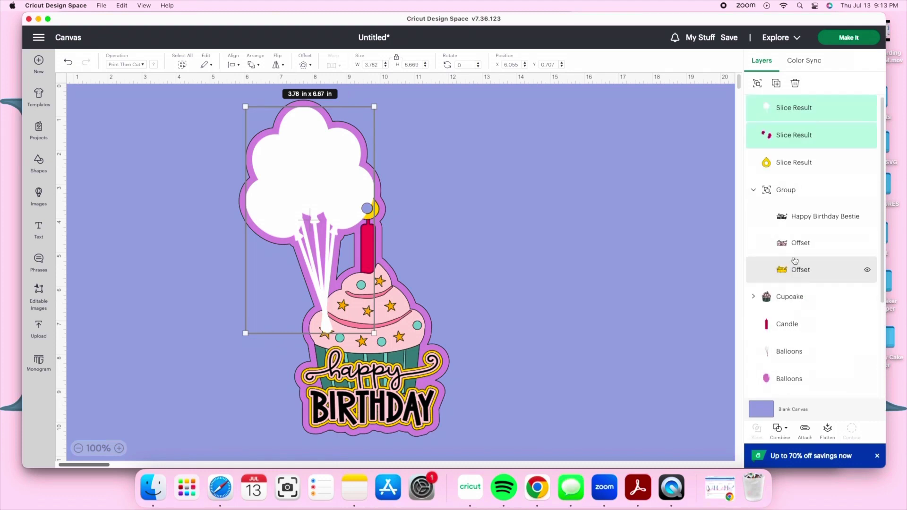
pyautogui.scroll(-5, 806, 293)
pyautogui.scroll(5, 798, 278)
pyautogui.scroll(-5, 794, 273)
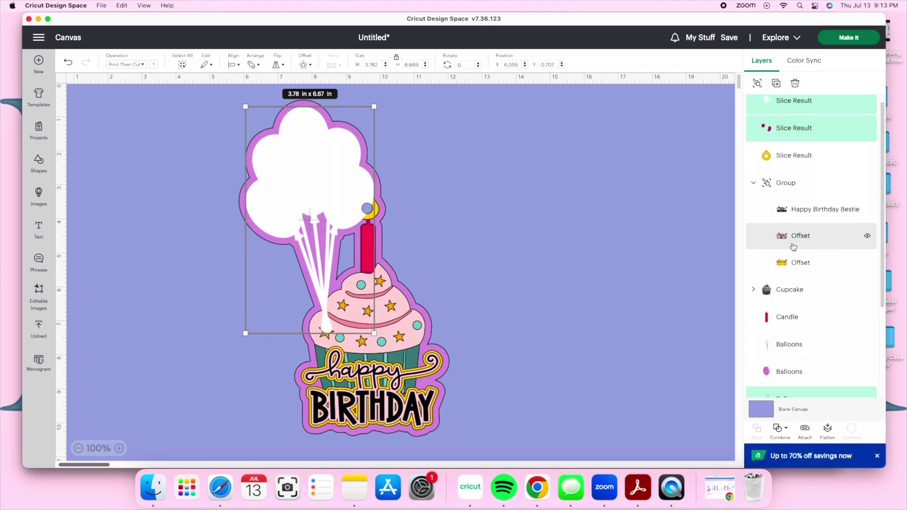
pyautogui.scroll(5, 793, 264)
pyautogui.scroll(-1, 793, 246)
pyautogui.scroll(-5, 793, 247)
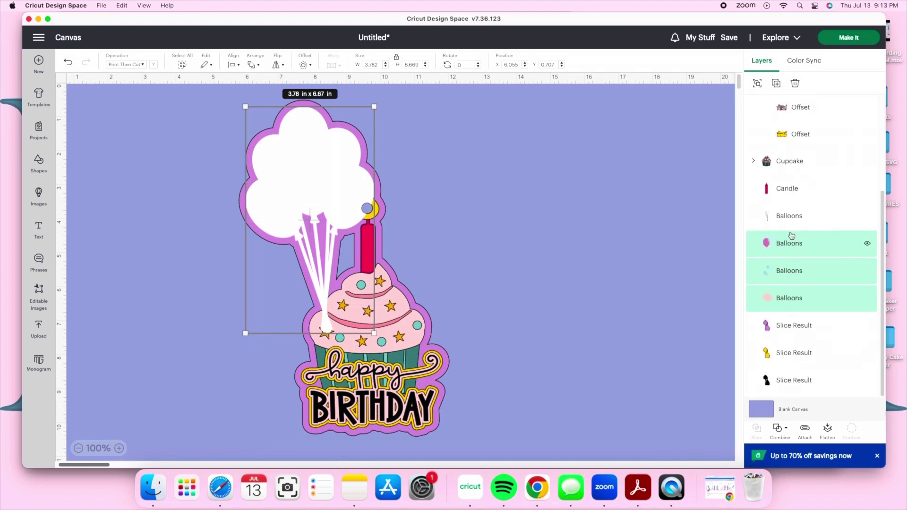
pyautogui.scroll(5, 792, 236)
pyautogui.scroll(-5, 790, 221)
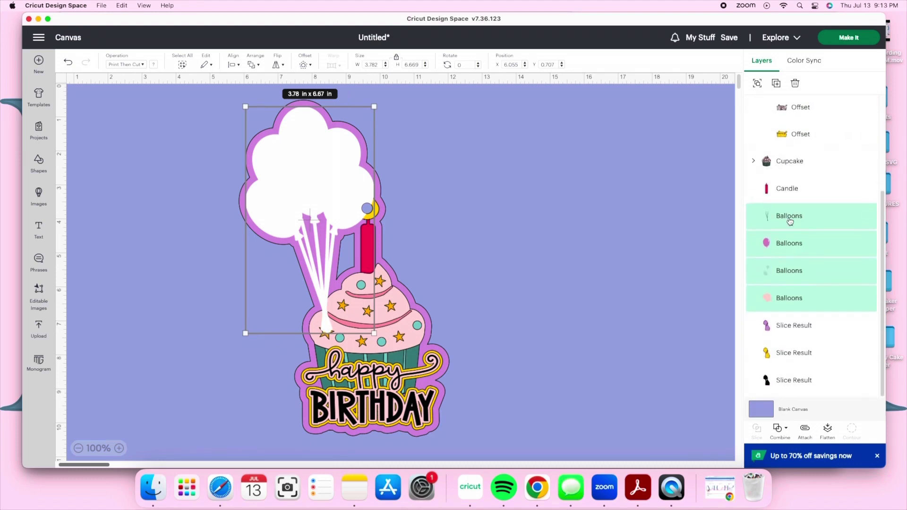
pyautogui.scroll(5, 768, 222)
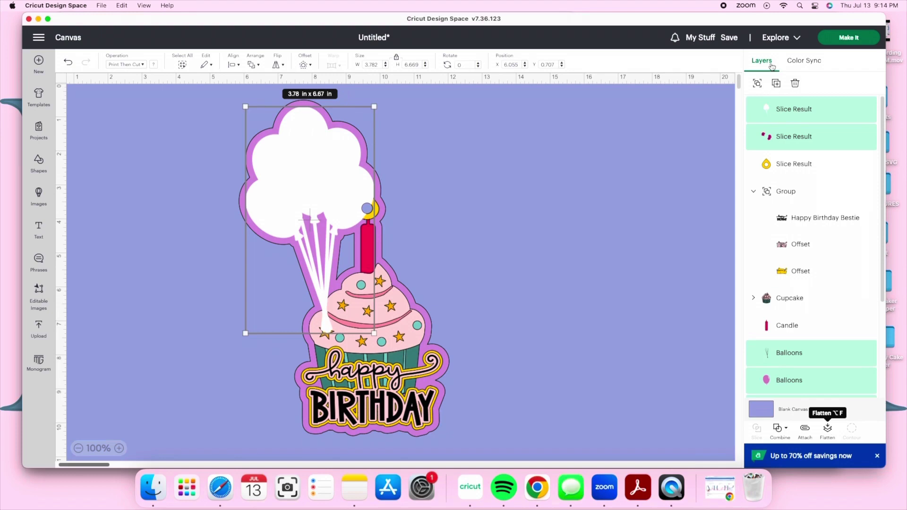
pyautogui.click(791, 144)
pyautogui.scroll(-5, 851, 270)
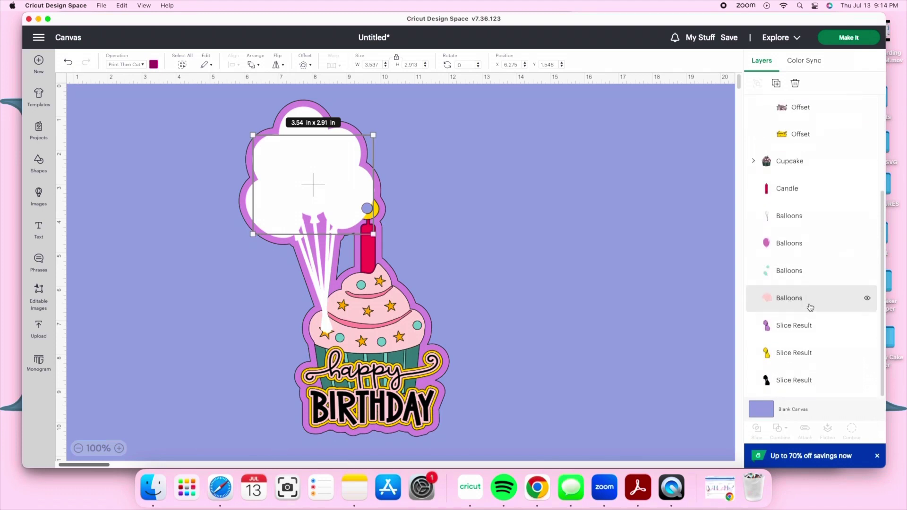
pyautogui.click(809, 301)
pyautogui.keyDown('shift'); pyautogui.click(808, 273); pyautogui.keyUp('shift')
pyautogui.keyDown('shift'); pyautogui.click(806, 246); pyautogui.keyUp('shift')
pyautogui.keyDown('shift'); pyautogui.click(804, 222); pyautogui.keyUp('shift')
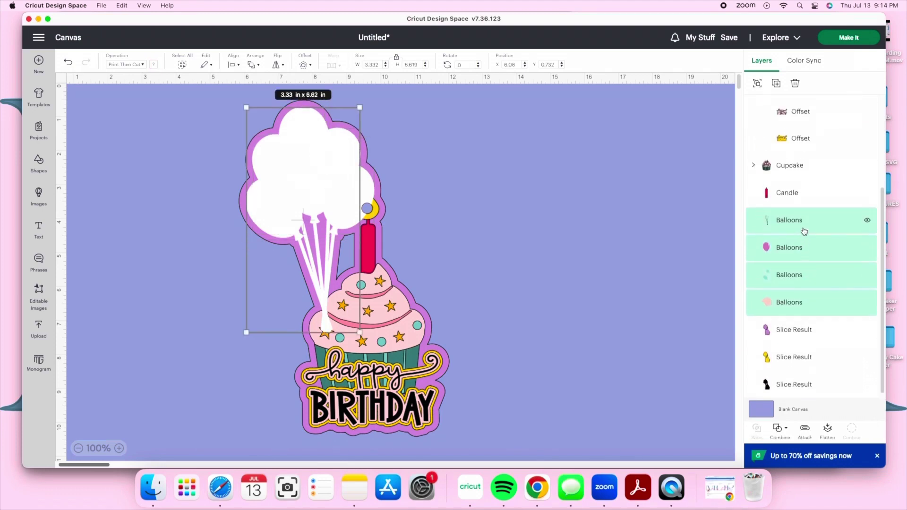
pyautogui.scroll(5, 803, 227)
pyautogui.keyDown('shift'); pyautogui.click(799, 144); pyautogui.keyUp('shift')
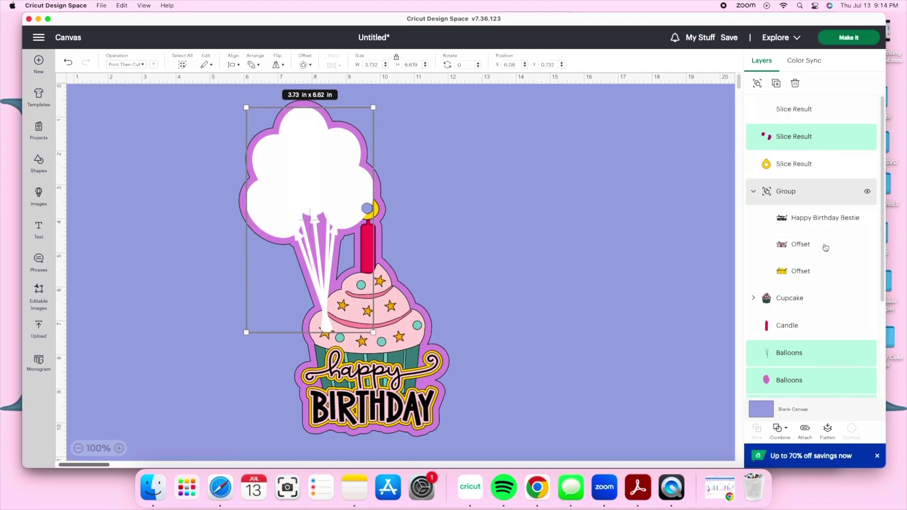
pyautogui.click(826, 430)
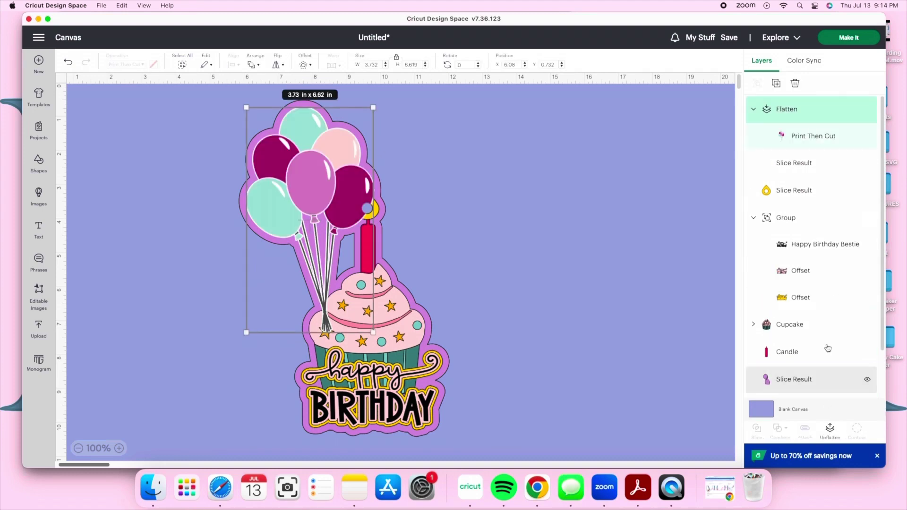
# Step: Flatten the white balloon backing into the flattened balloon layer
pyautogui.click(796, 165)
pyautogui.keyDown('shift'); pyautogui.click(824, 135); pyautogui.keyUp('shift')
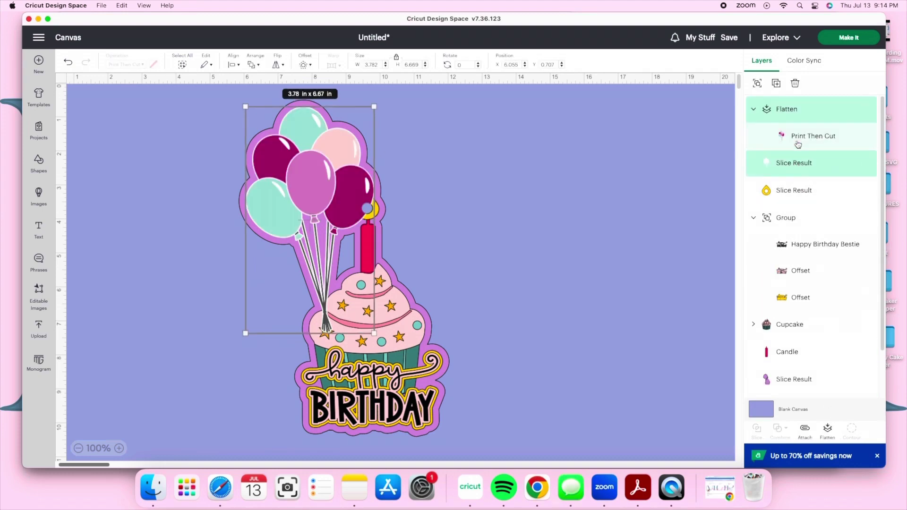
pyautogui.click(827, 430)
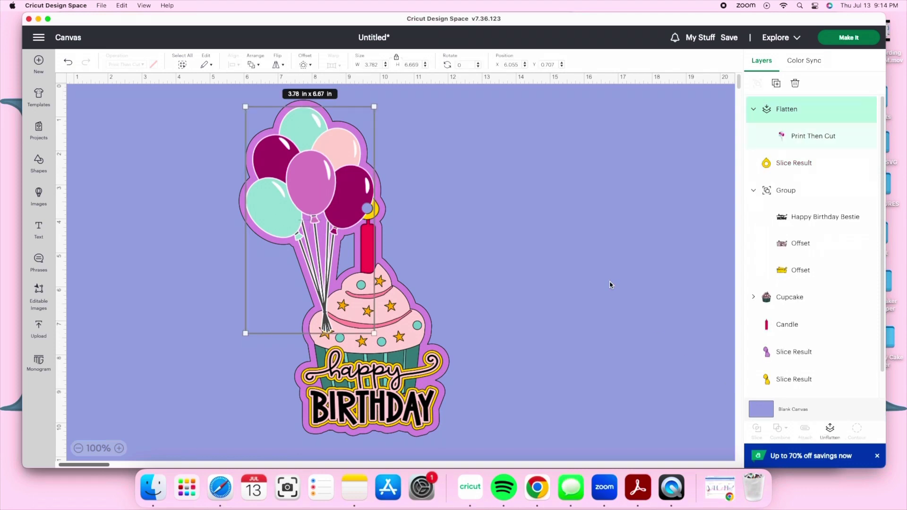
pyautogui.click(587, 233)
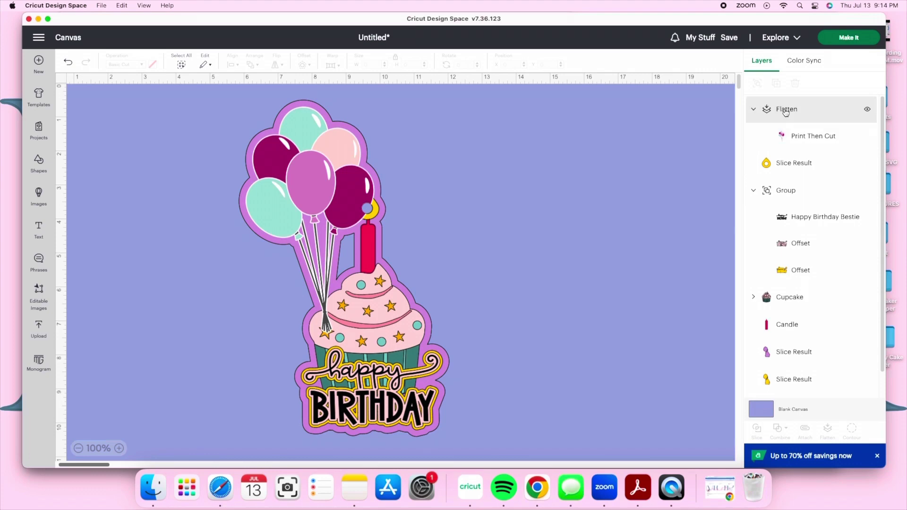
# Step: Send the flattened balloon layer one step backward, below the cupcake outlines
pyautogui.click(795, 138)
pyautogui.rightClick(792, 137)
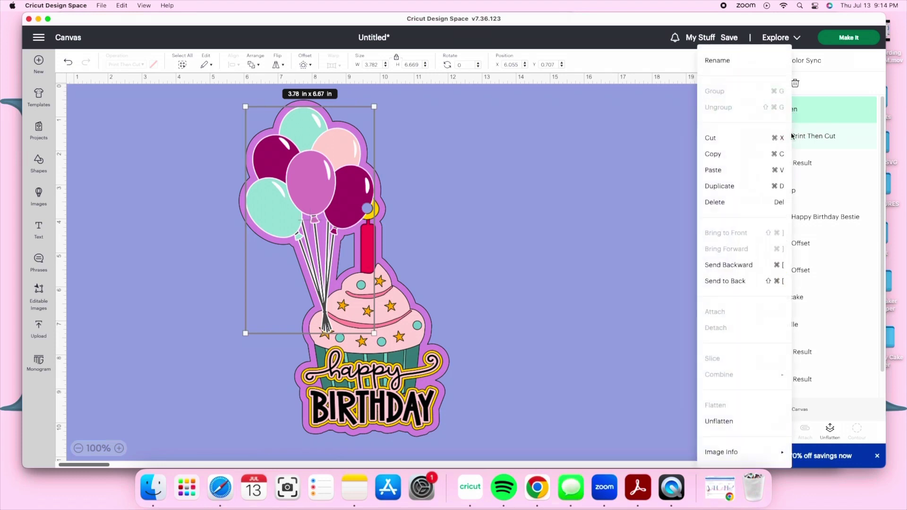
pyautogui.click(729, 265)
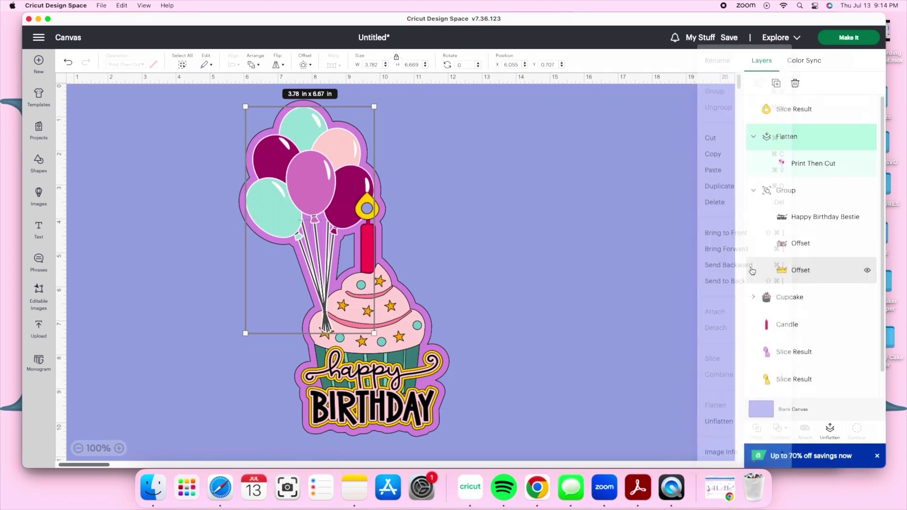
pyautogui.click(481, 328)
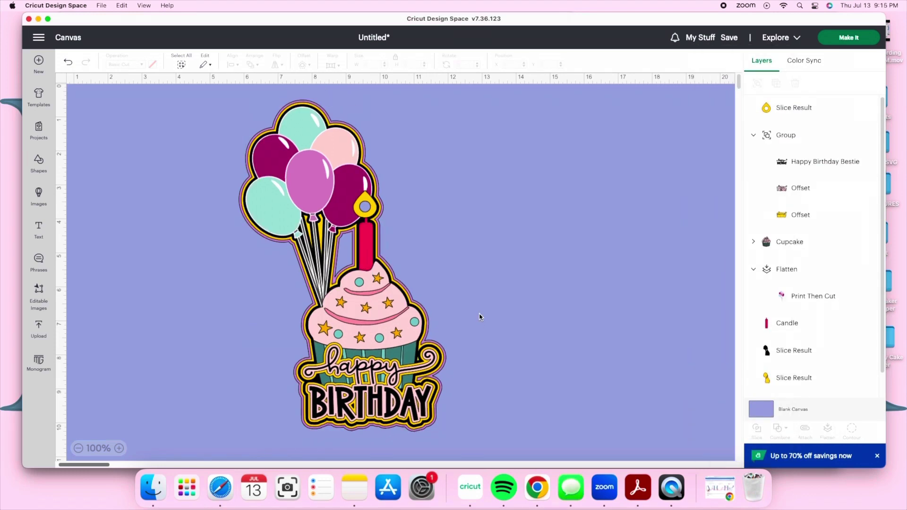